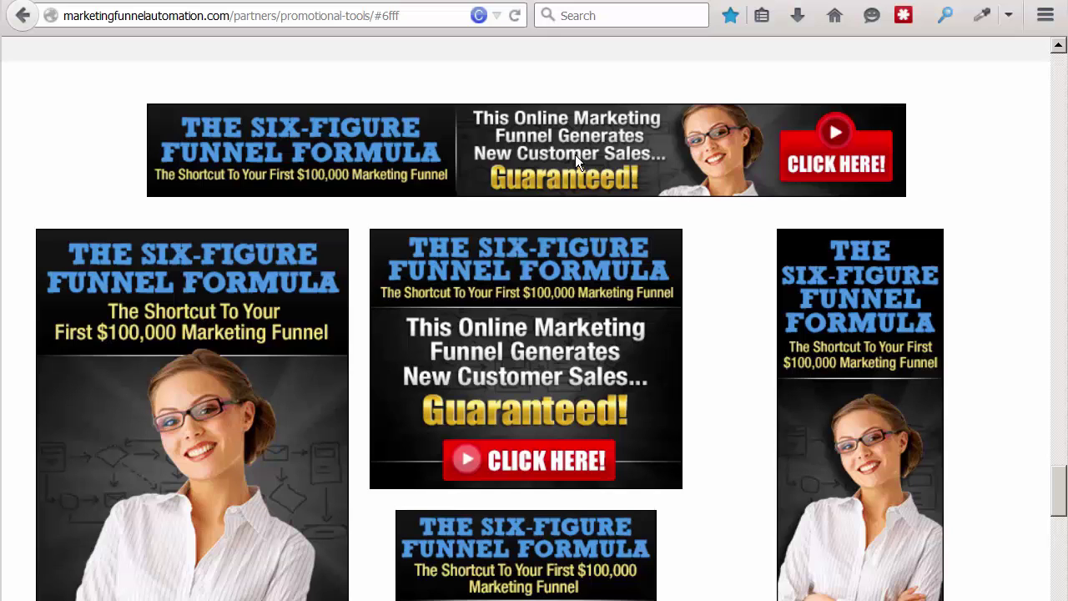
Save the wide Six-Figure Funnel Formula banner image as banner_728x90.gif in the affiliate images folder
{"action": "right_click", "coordinate": [576, 154]}
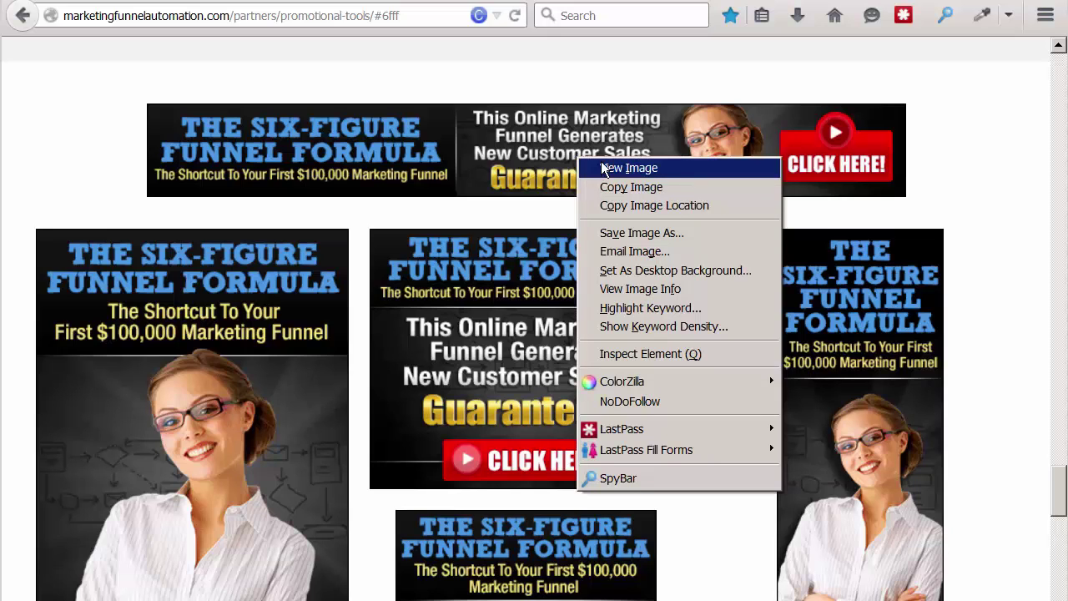
{"action": "left_click", "coordinate": [634, 232]}
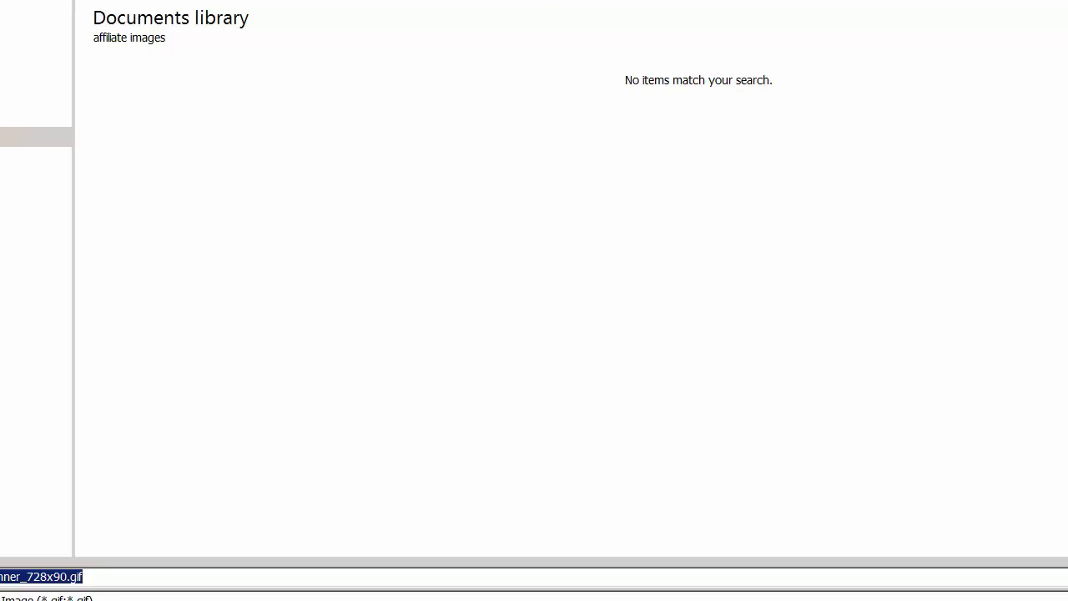
{"action": "key", "text": "Return"}
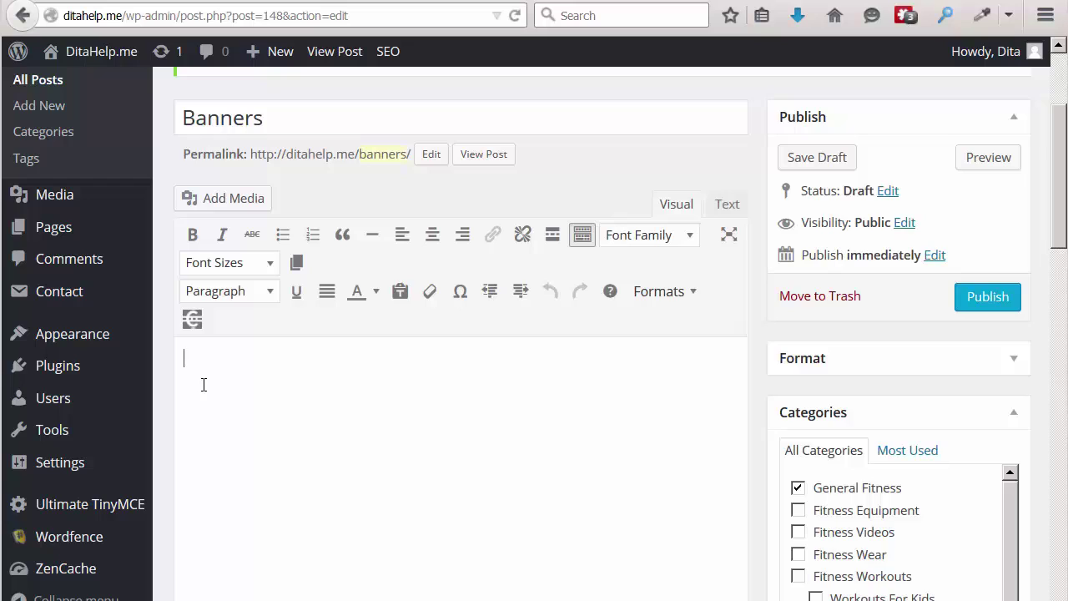
Add the line "header banner" to the Banners post in WordPress and upload banner_728x90.gif from the 0 ditahelpme folder
{"action": "type", "text": "header banner"}
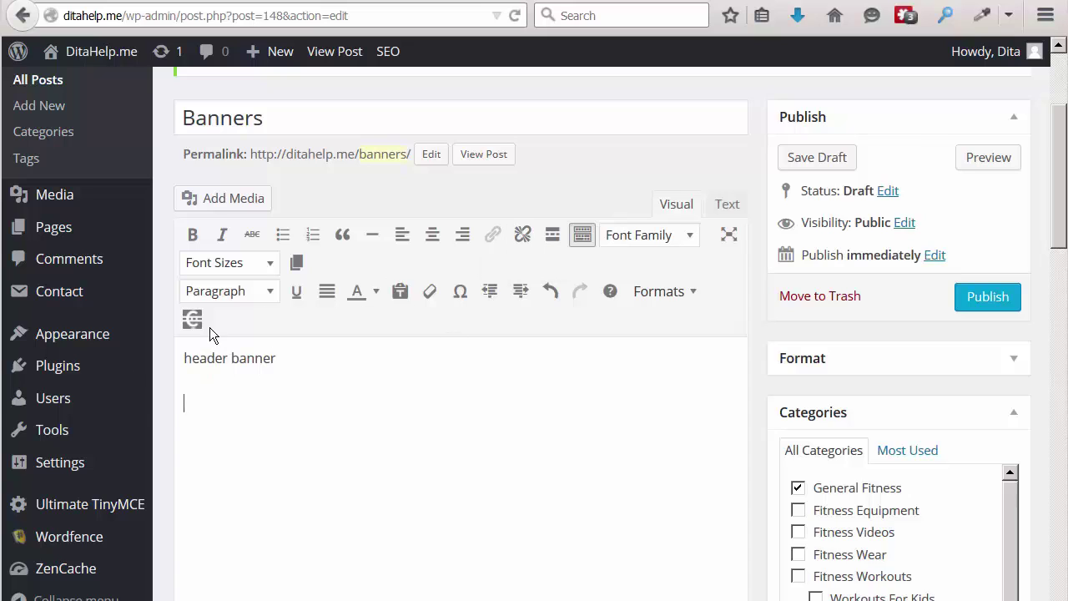
{"action": "key", "text": "Return"}
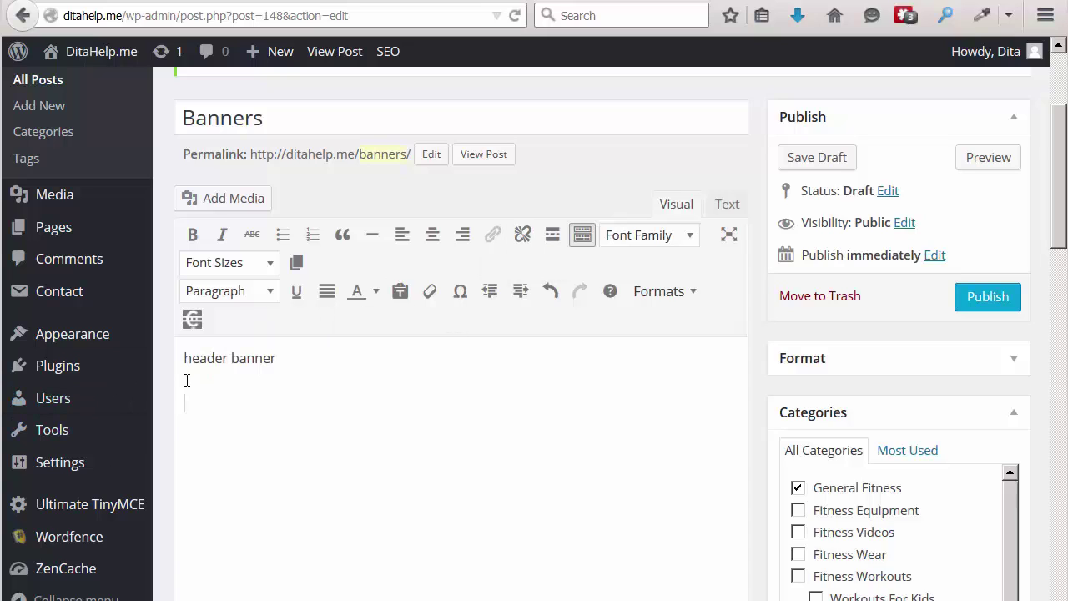
{"action": "left_click", "coordinate": [213, 201]}
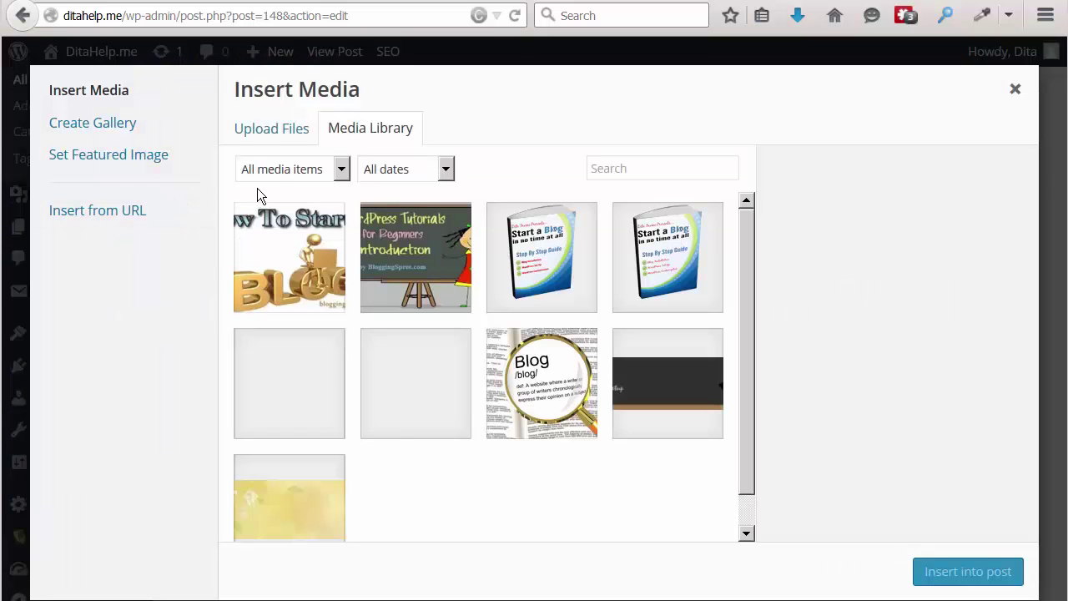
{"action": "left_click", "coordinate": [276, 138]}
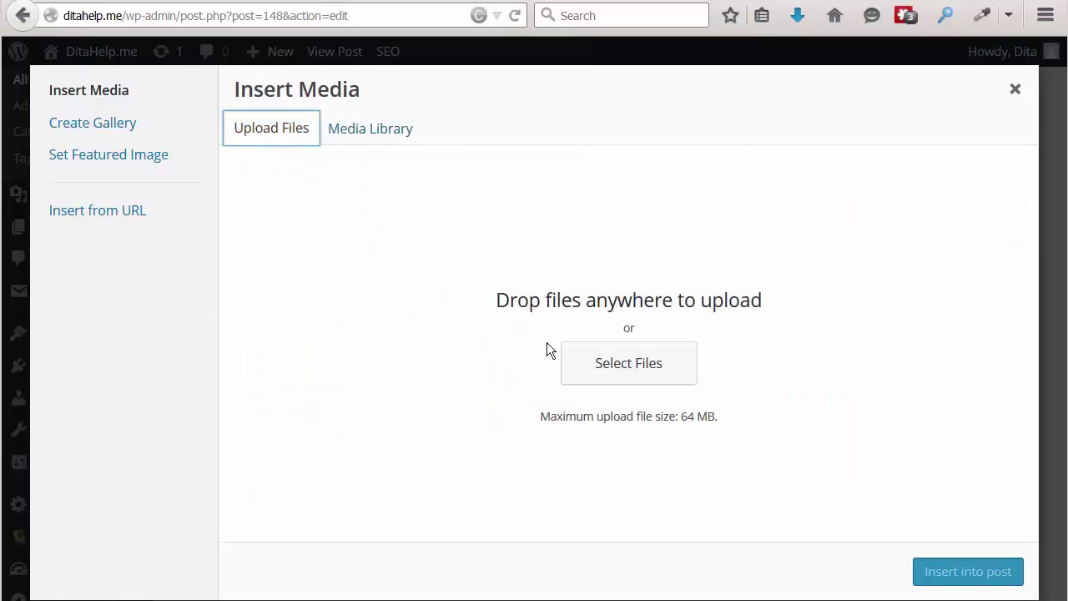
{"action": "left_click", "coordinate": [617, 368]}
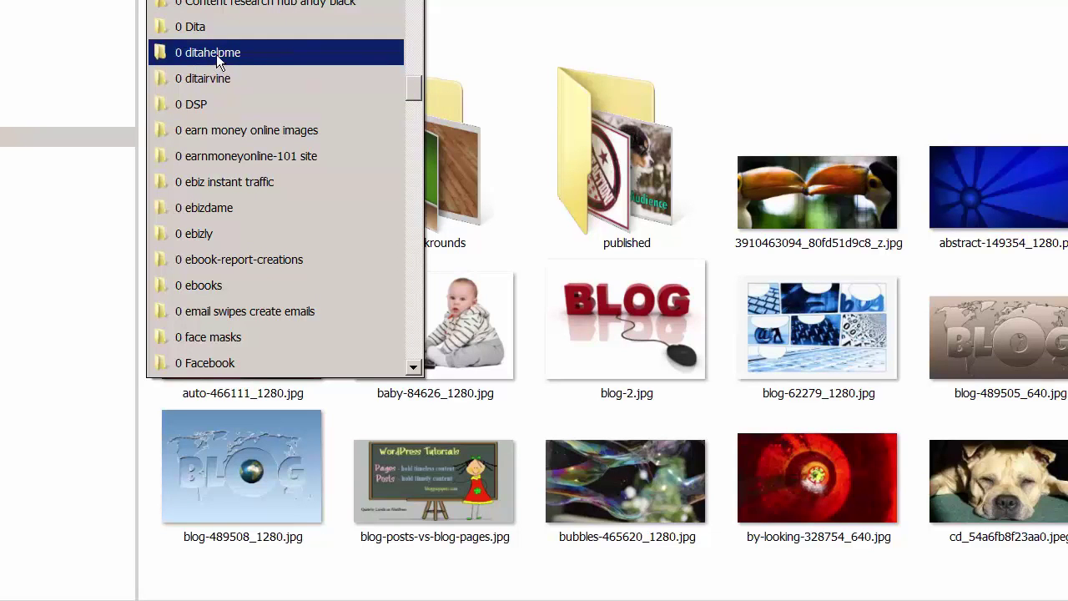
{"action": "left_click", "coordinate": [217, 54]}
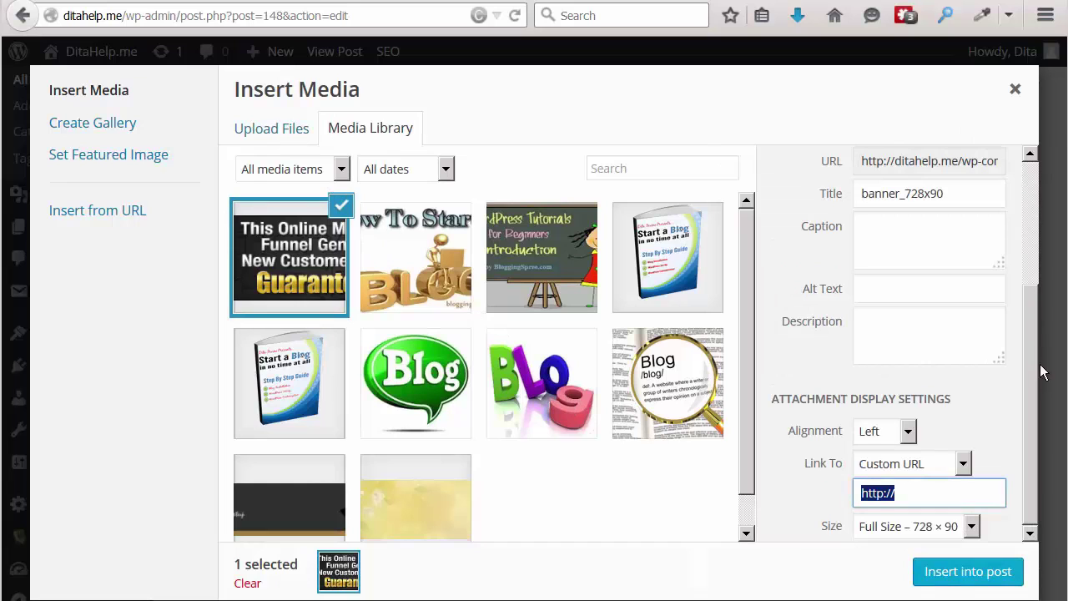
Insert the uploaded banner into the post with Center alignment and the alt text "banner ad"
{"action": "scroll", "coordinate": [1039, 359], "scroll_direction": "up", "scroll_amount": 2}
{"action": "scroll", "coordinate": [1039, 359], "scroll_direction": "up", "scroll_amount": 1}
{"action": "scroll", "coordinate": [1044, 368], "scroll_direction": "down", "scroll_amount": 3}
{"action": "left_click", "coordinate": [908, 432]}
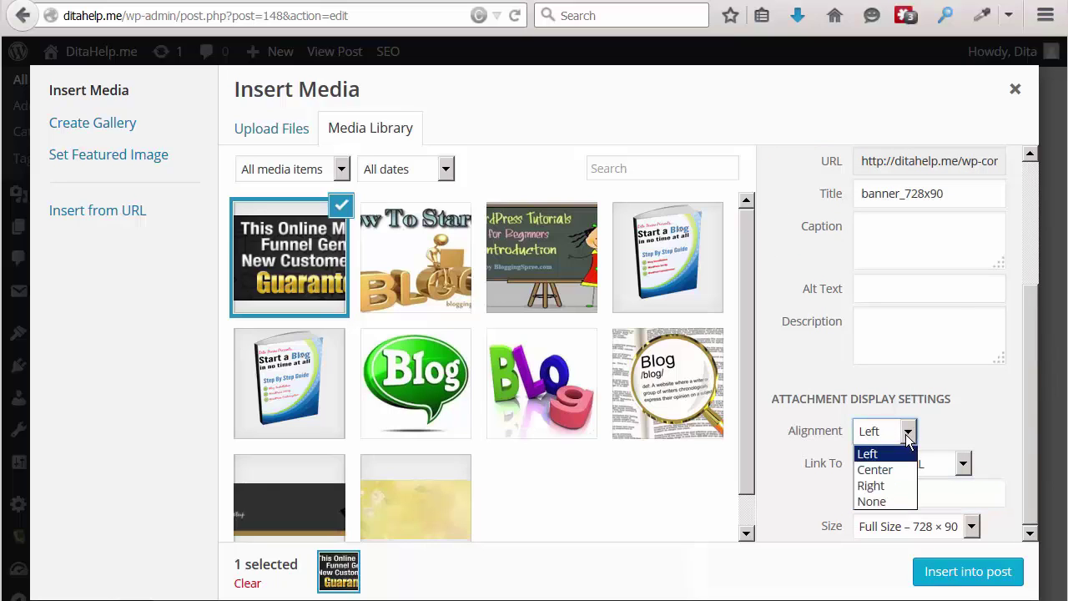
{"action": "left_click", "coordinate": [885, 472]}
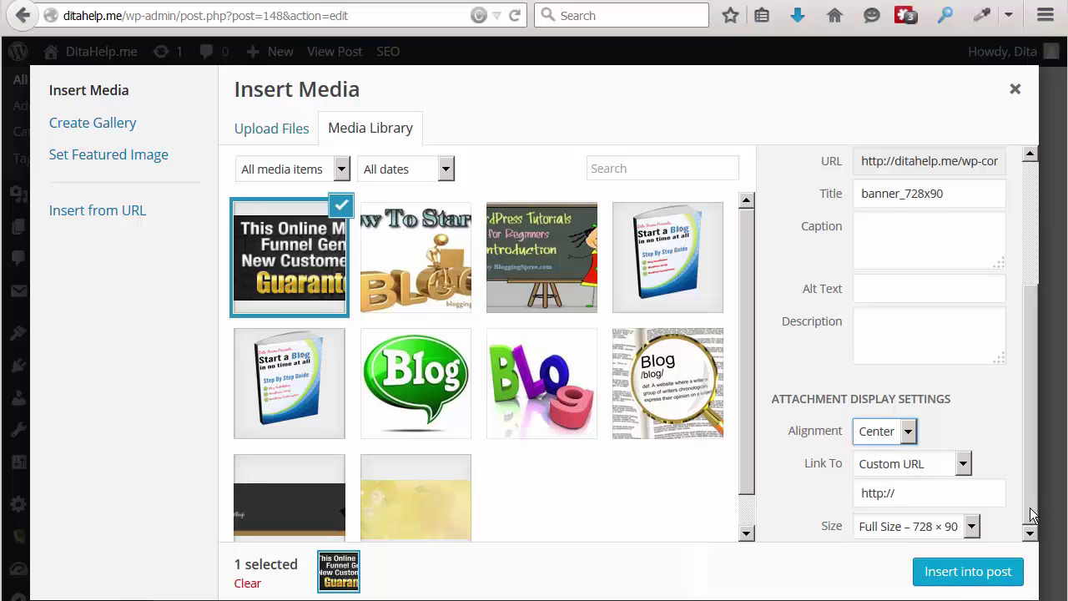
{"action": "left_click_drag", "start_coordinate": [1032, 513], "coordinate": [1027, 444]}
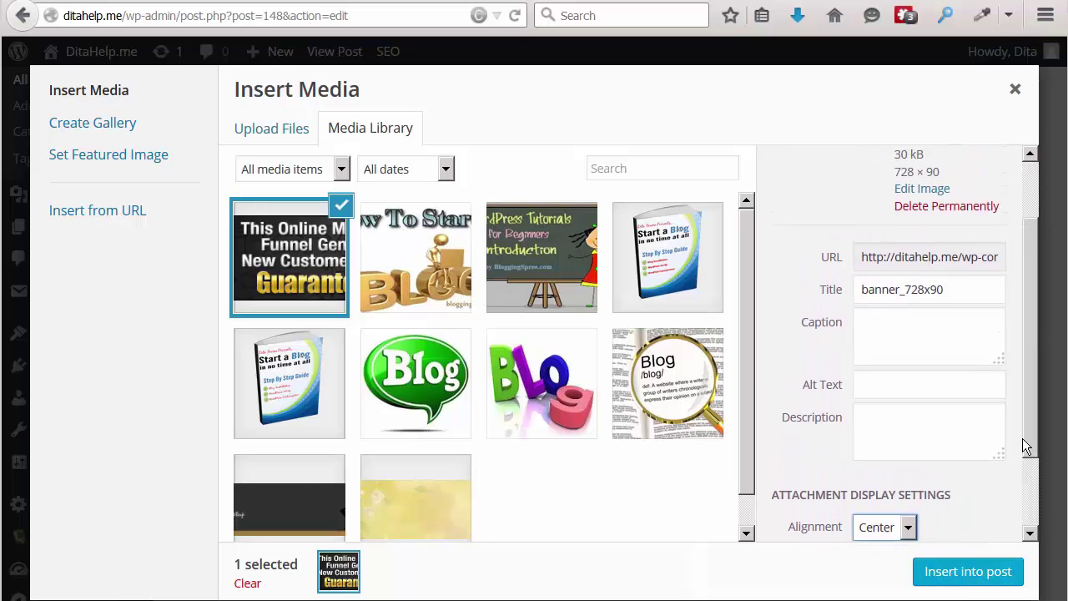
{"action": "left_click", "coordinate": [873, 395]}
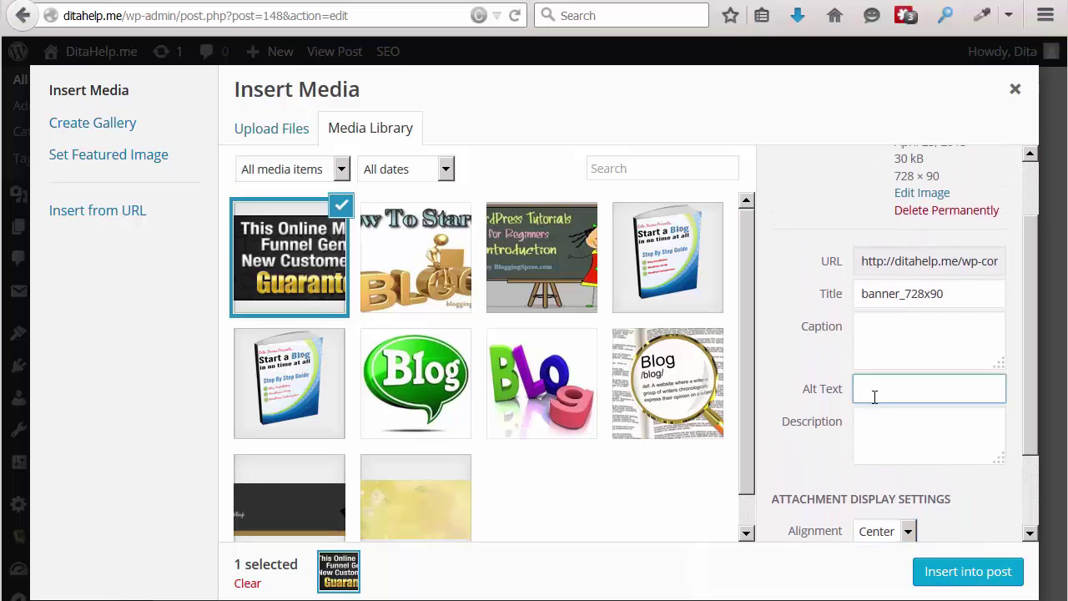
{"action": "type", "text": "banner ad"}
{"action": "left_click", "coordinate": [968, 572]}
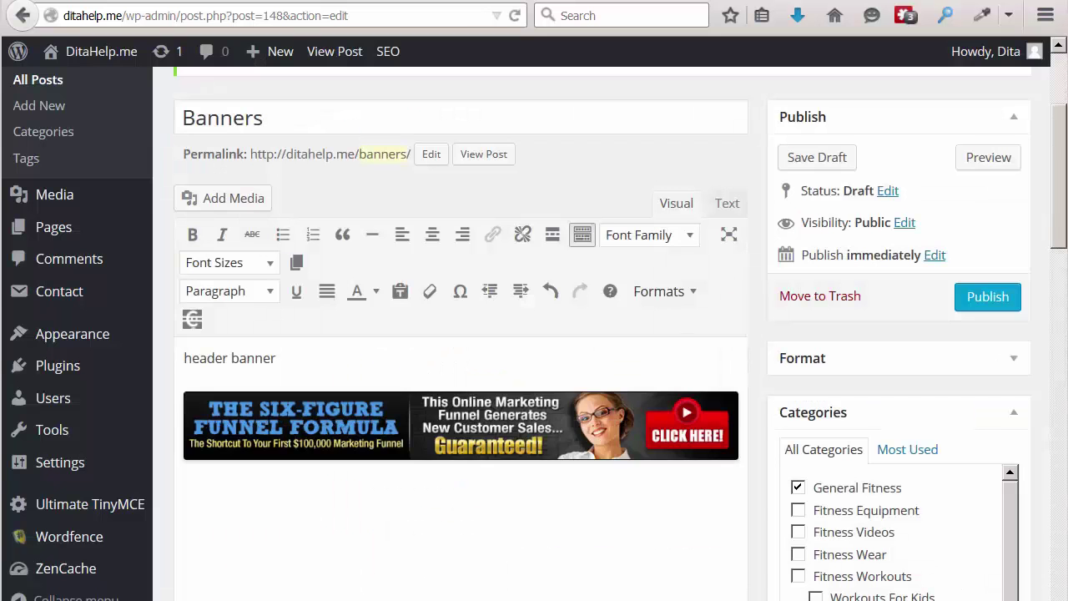
{"action": "left_click", "coordinate": [473, 428]}
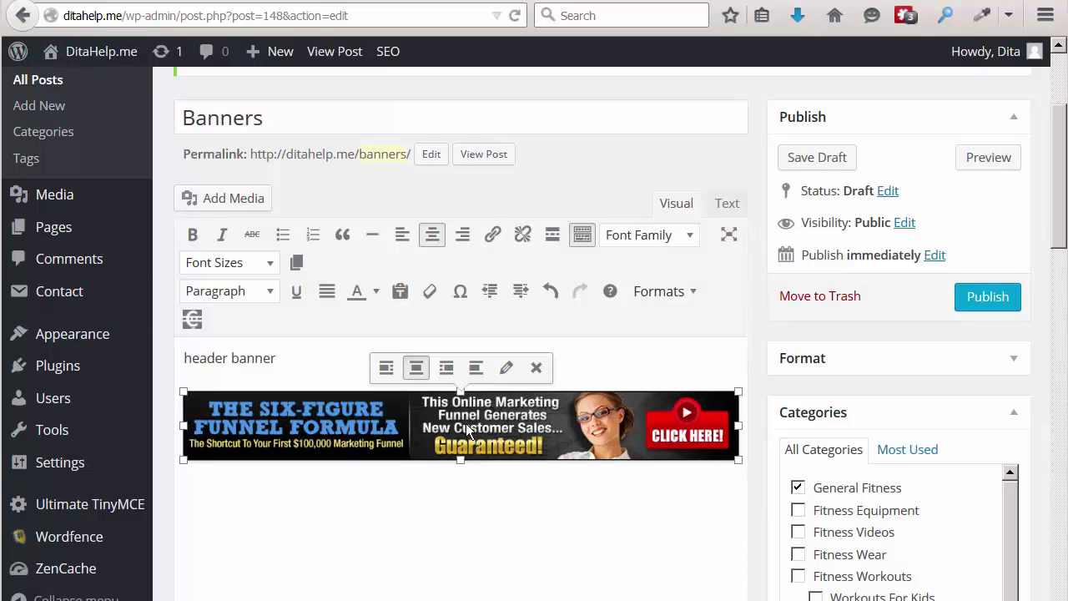
{"action": "left_click", "coordinate": [493, 237]}
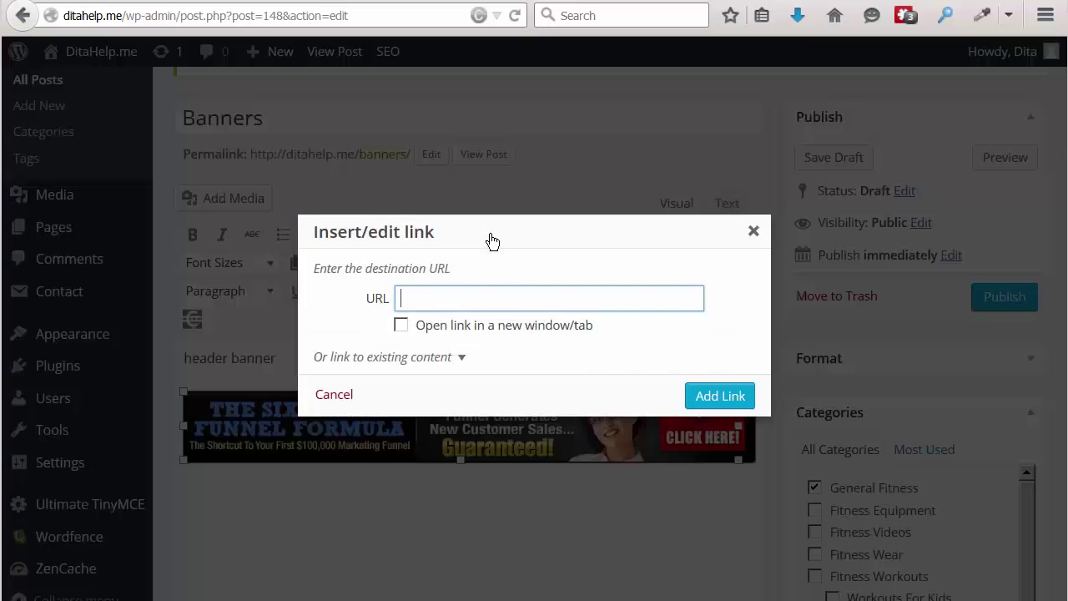
{"action": "right_click", "coordinate": [402, 298]}
{"action": "left_click", "coordinate": [436, 377]}
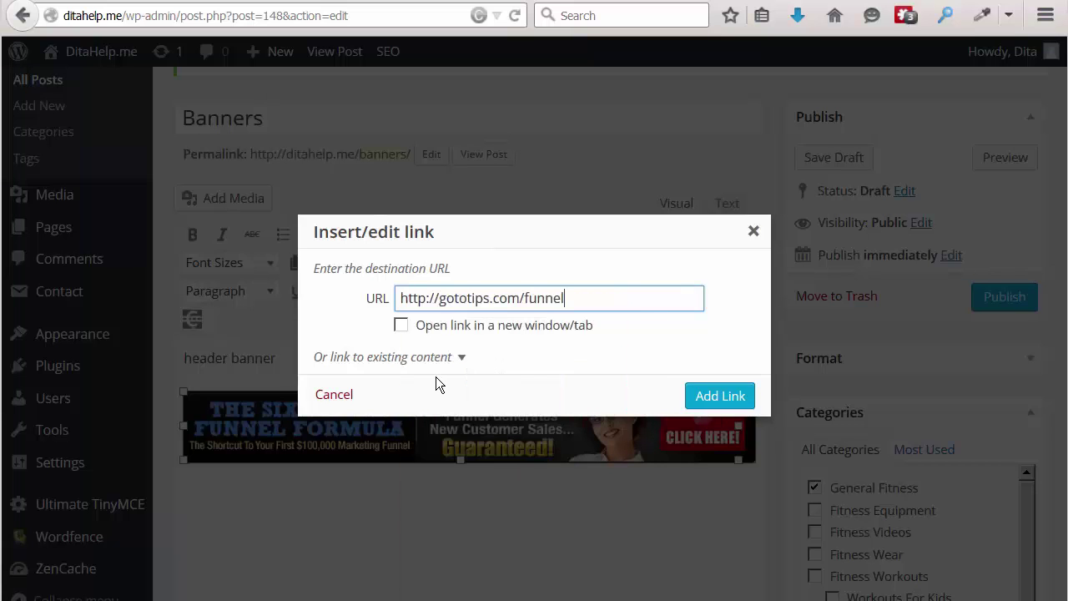
{"action": "left_click", "coordinate": [400, 328]}
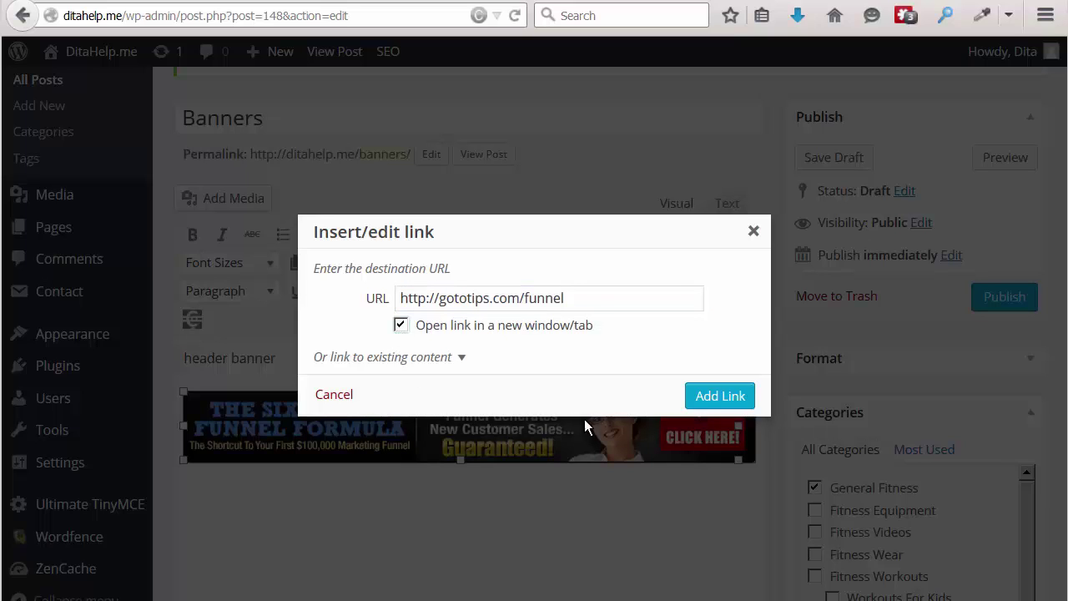
{"action": "left_click", "coordinate": [709, 406]}
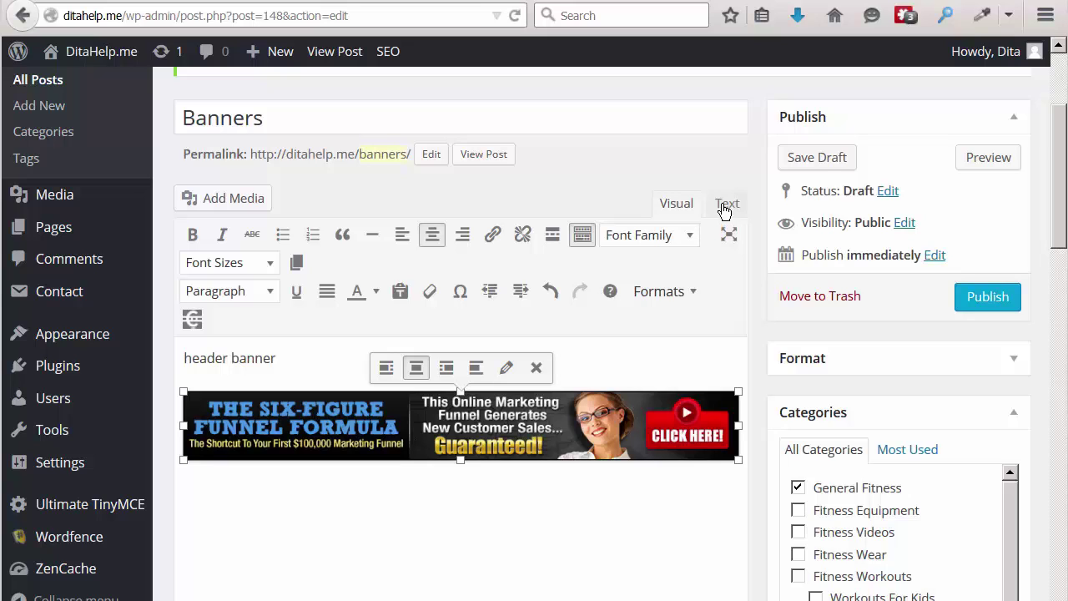
Show the post's HTML source, add a space after target="_blank", and copy rel="nofollow" from adding banner ad.txt in Notepad
{"action": "left_click", "coordinate": [725, 207]}
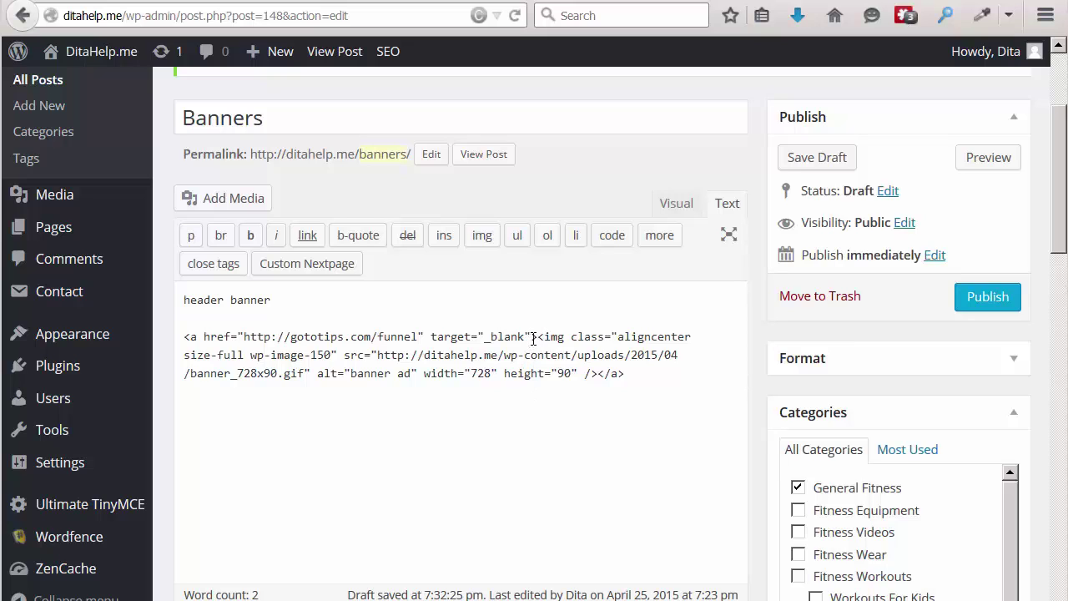
{"action": "left_click", "coordinate": [532, 336]}
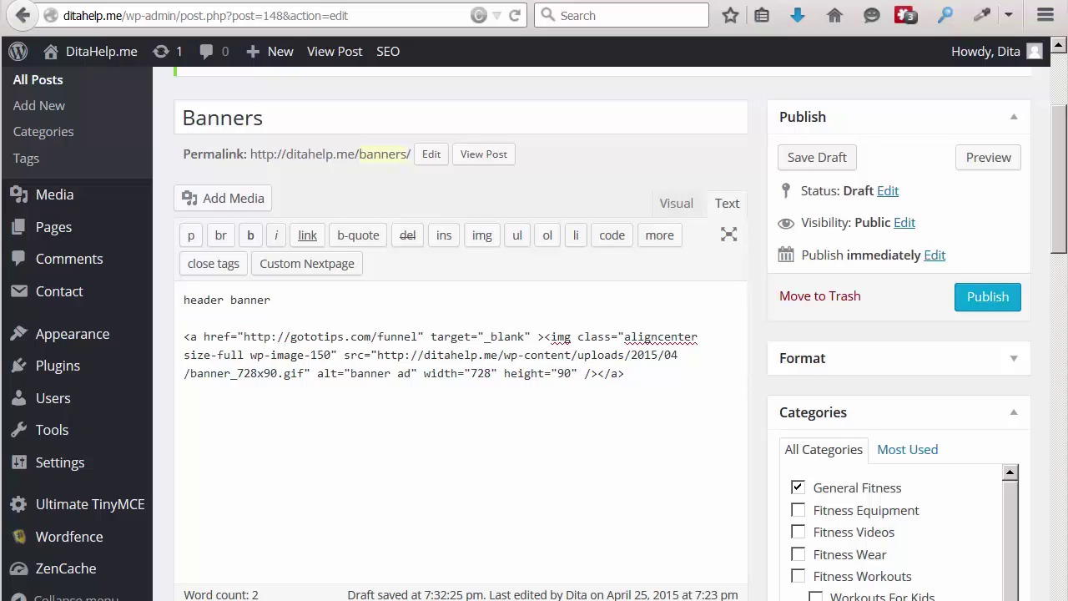
{"action": "key", "text": "alt+Tab"}
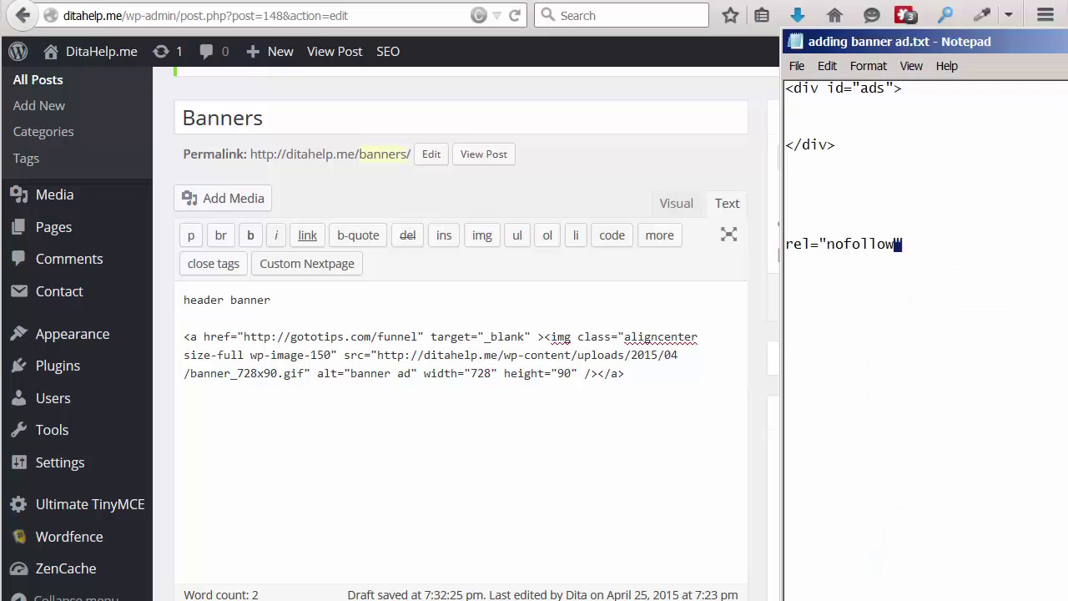
{"action": "left_click_drag", "start_coordinate": [1048, 21], "coordinate": [701, 75]}
{"action": "left_click", "coordinate": [773, 364]}
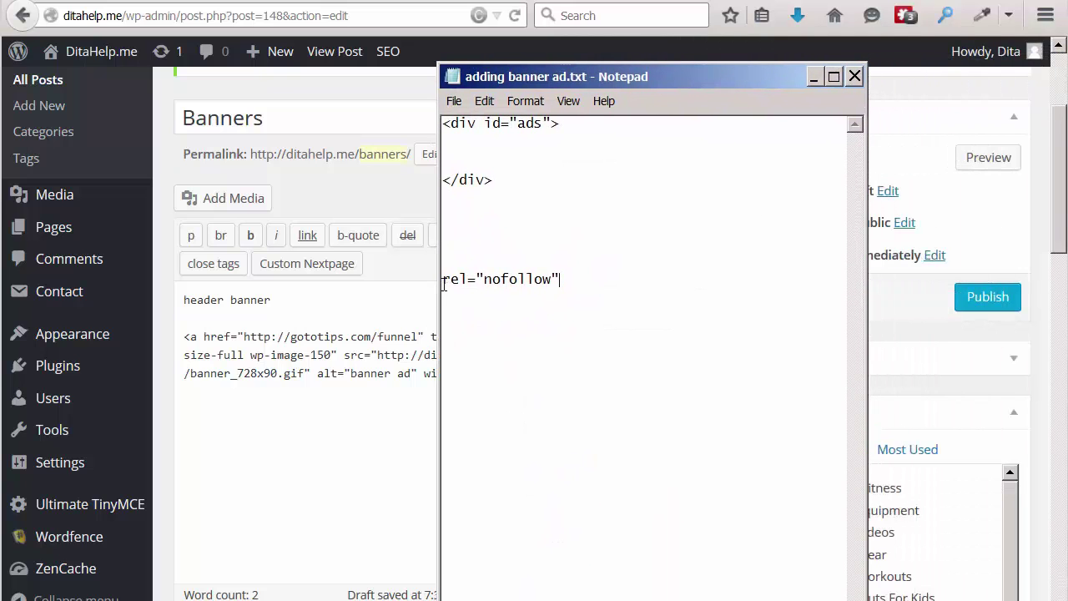
{"action": "left_click_drag", "start_coordinate": [444, 279], "coordinate": [565, 276]}
{"action": "right_click", "coordinate": [548, 281]}
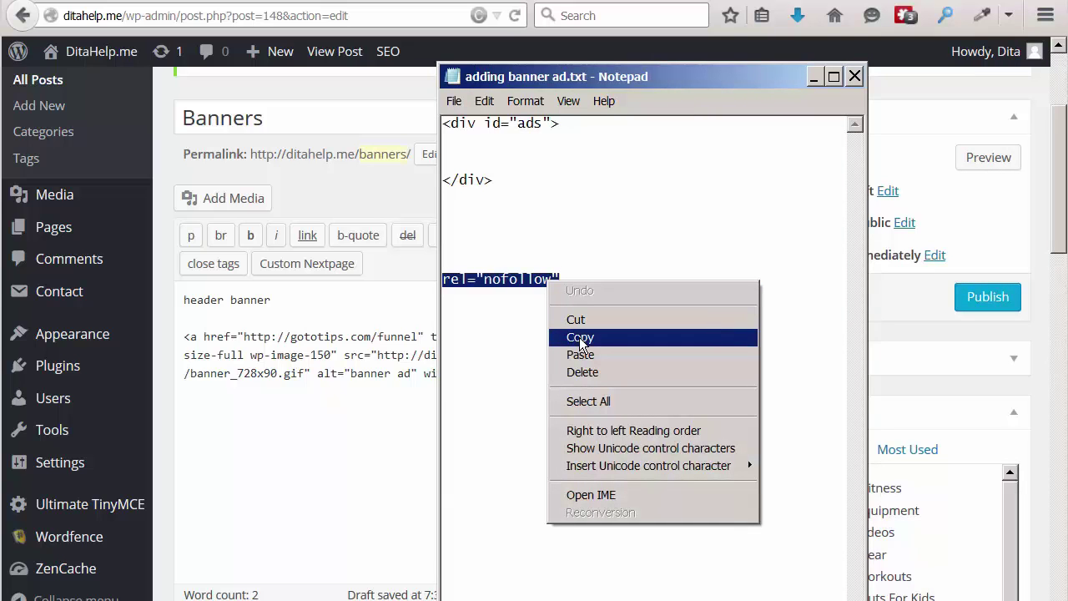
{"action": "left_click", "coordinate": [580, 338]}
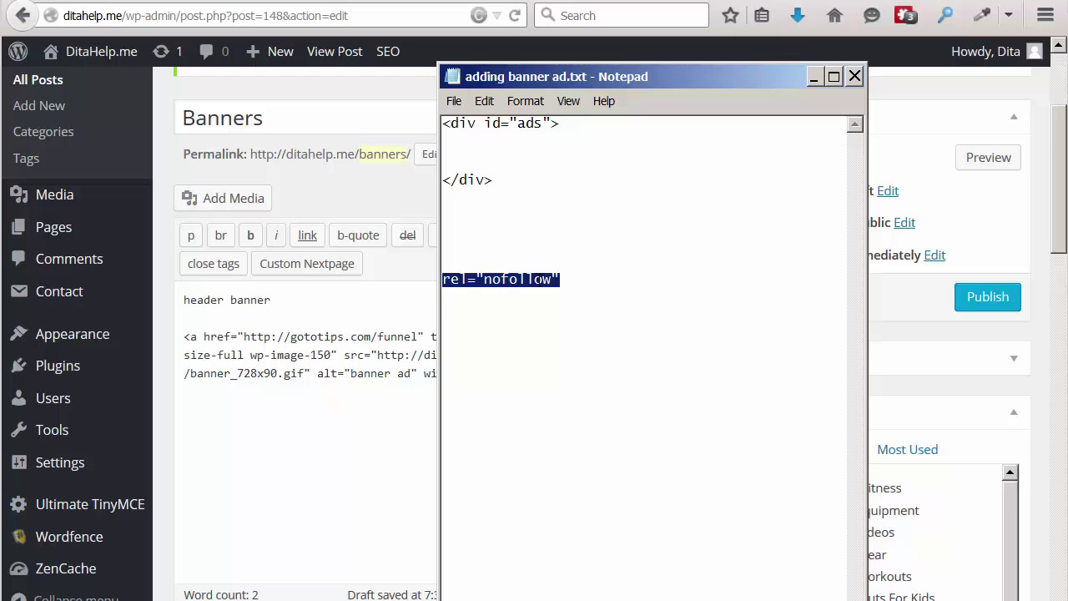
{"action": "right_click", "coordinate": [539, 281]}
{"action": "left_click", "coordinate": [572, 338]}
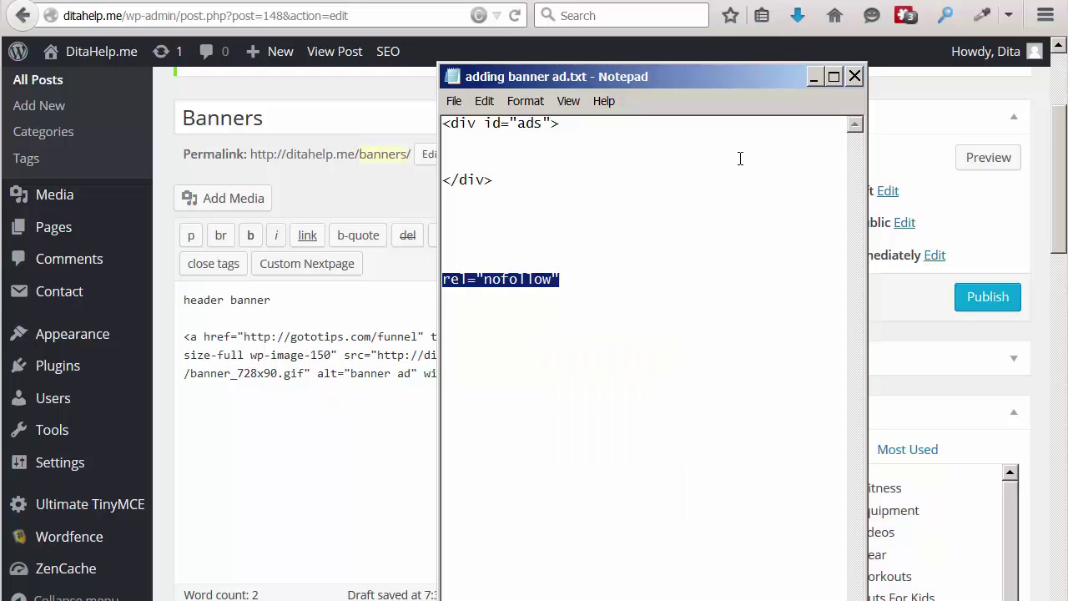
{"action": "left_click", "coordinate": [816, 77]}
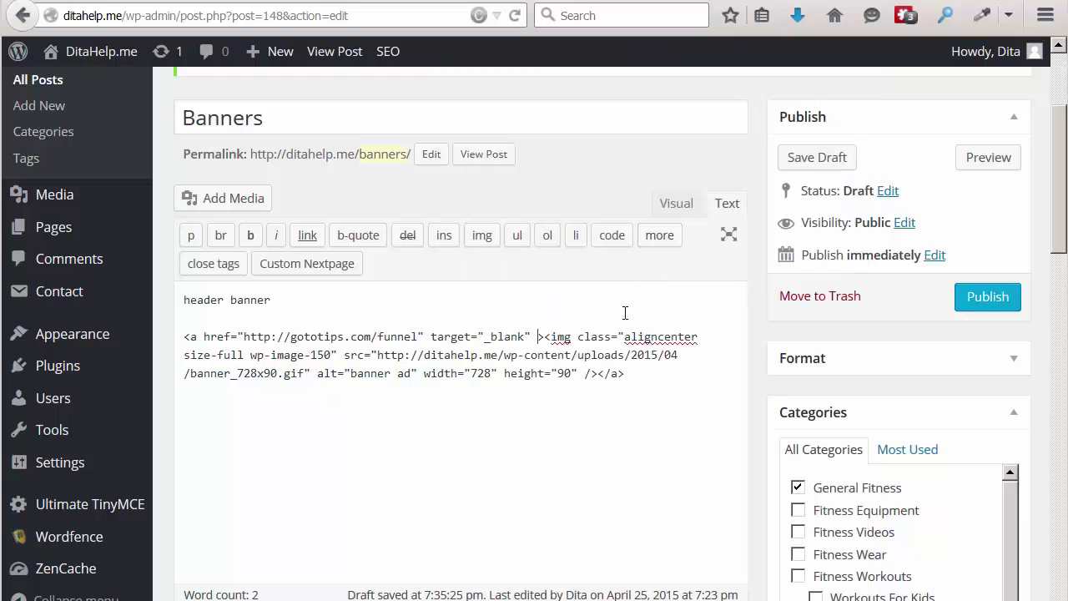
Paste rel="nofollow" into the banner's opening link tag after target="_blank"
{"action": "left_click", "coordinate": [535, 338]}
{"action": "right_click", "coordinate": [535, 338]}
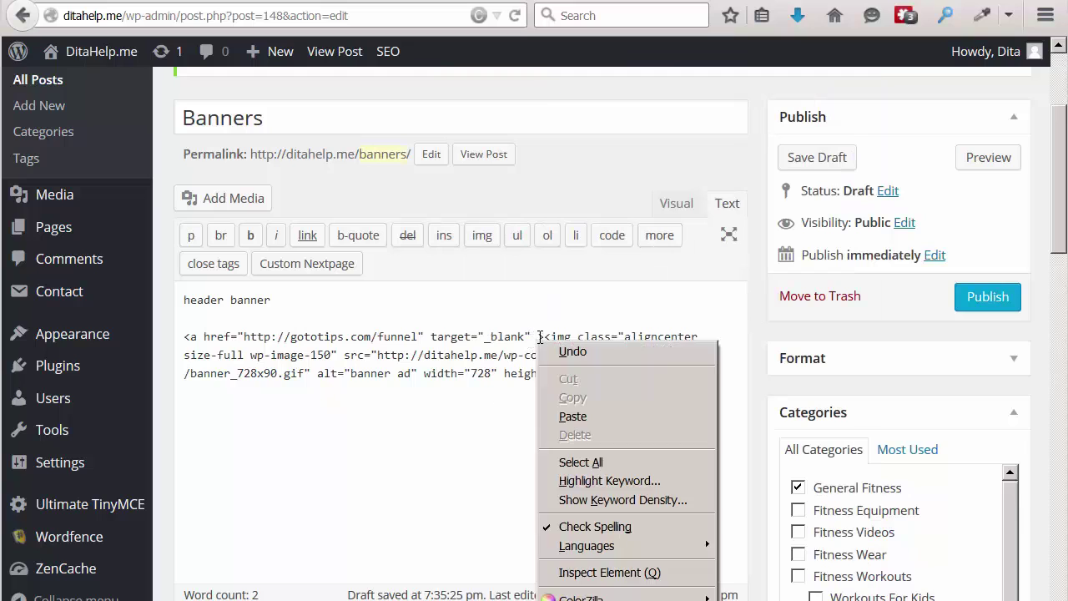
{"action": "left_click", "coordinate": [566, 414]}
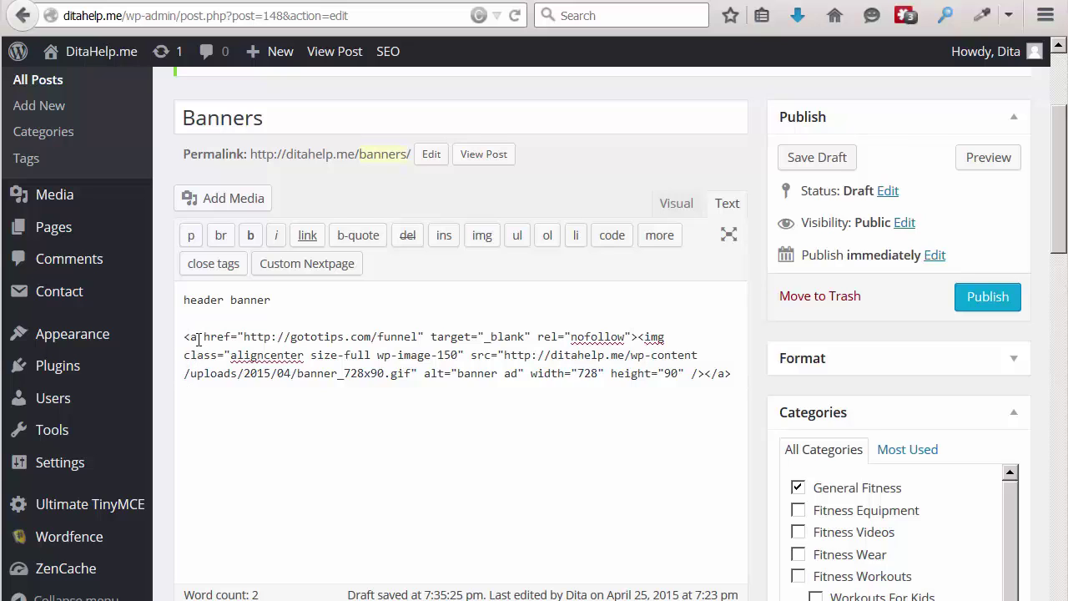
Wrap the banner's link code in <div id="ads"> and </div> on separate lines, copying the opening tag from the Notepad file
{"action": "key", "text": "Return"}
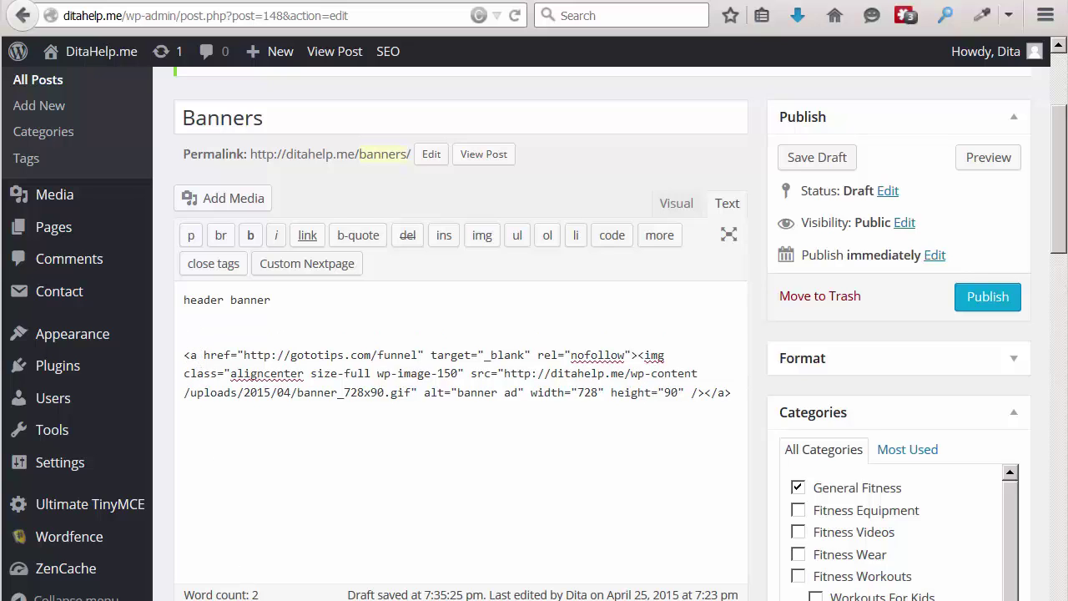
{"action": "key", "text": "alt+Tab"}
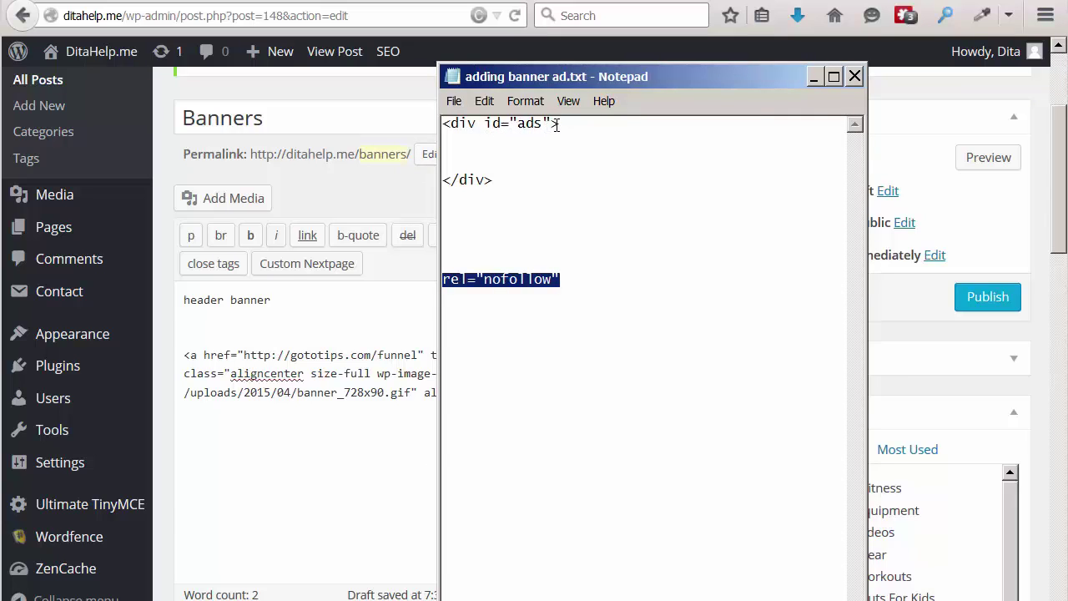
{"action": "left_click_drag", "start_coordinate": [560, 124], "coordinate": [468, 128]}
{"action": "right_click", "coordinate": [468, 128]}
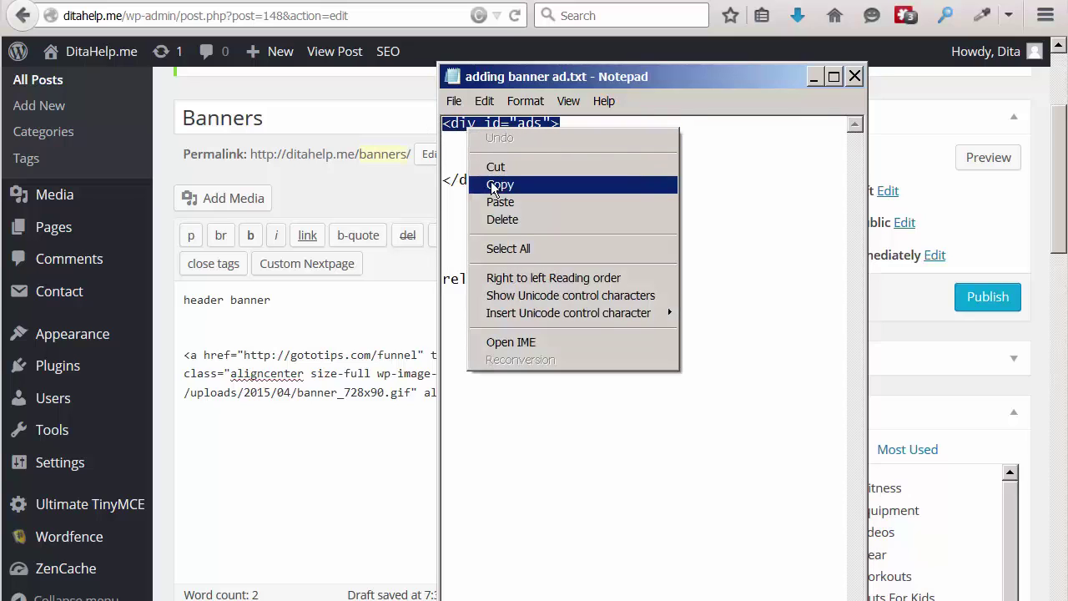
{"action": "left_click", "coordinate": [499, 184]}
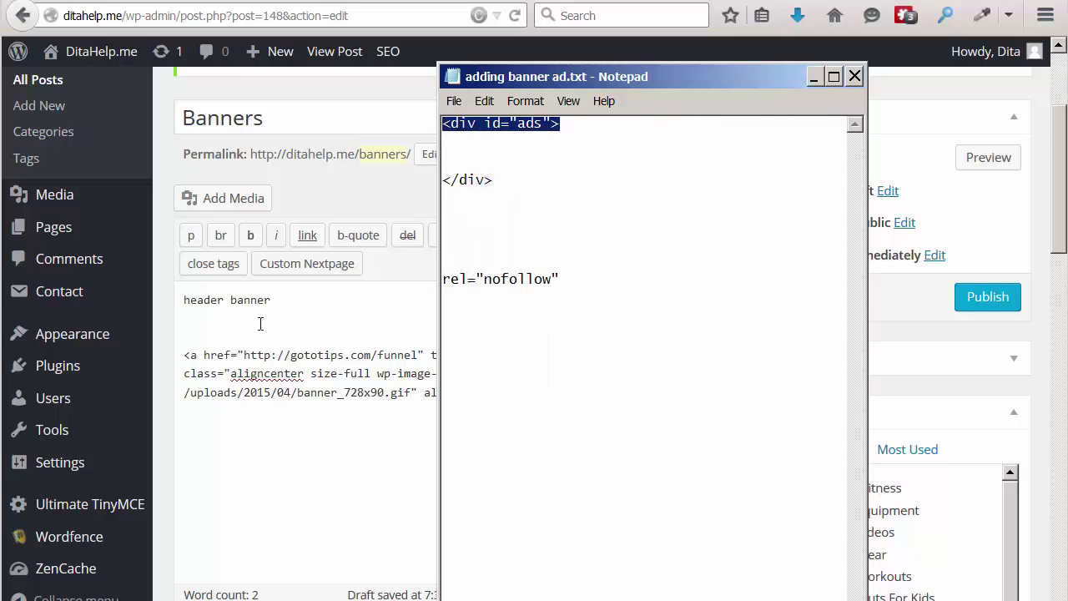
{"action": "left_click", "coordinate": [201, 330]}
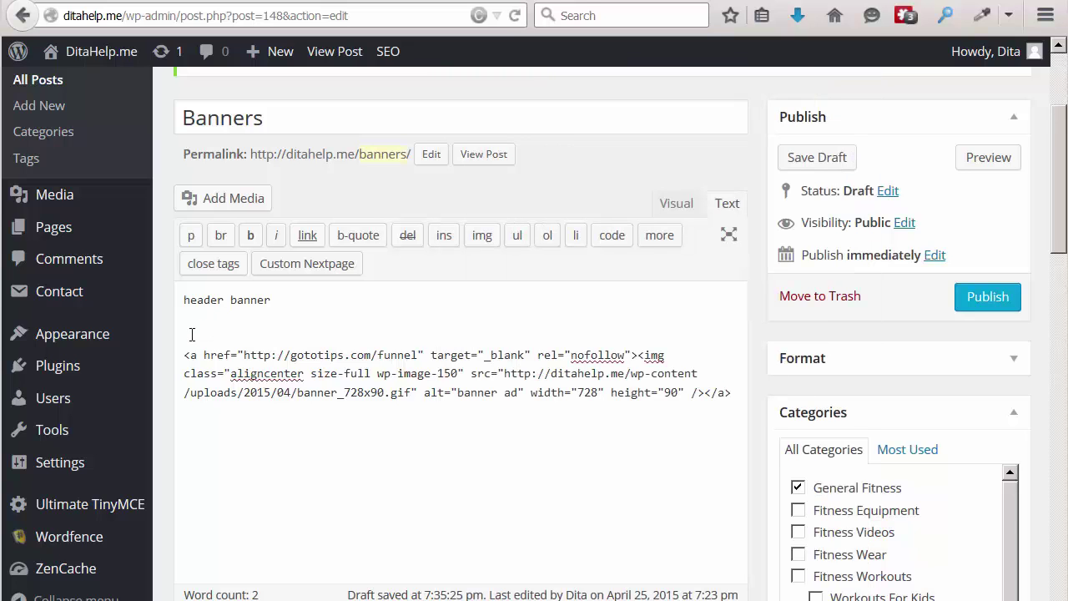
{"action": "right_click", "coordinate": [191, 334]}
{"action": "left_click", "coordinate": [235, 413]}
{"action": "type", "text": "/div>"}
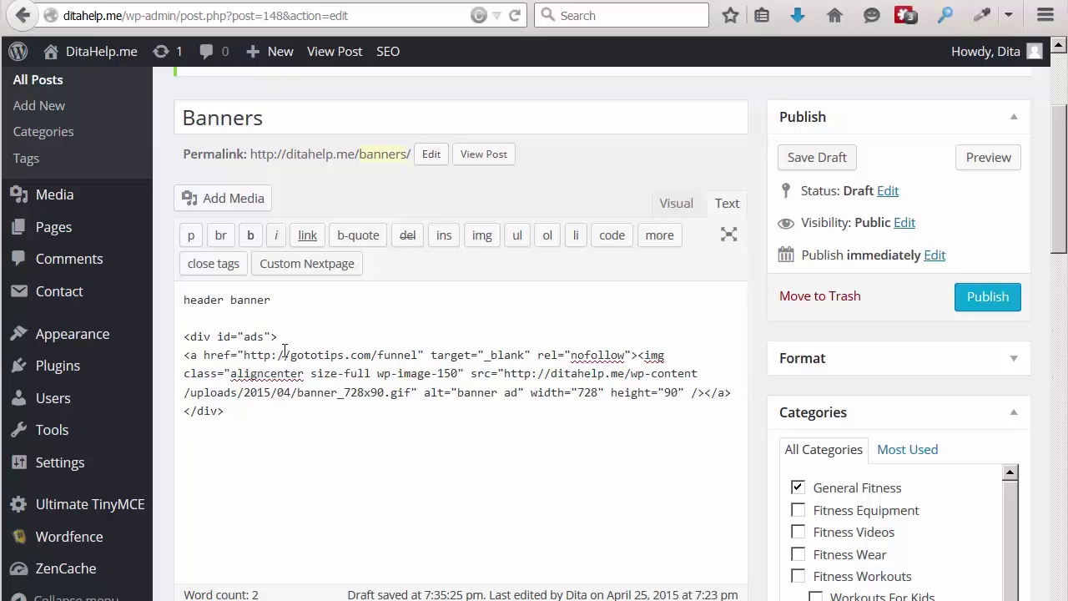
Add blank lines between the ads div tags and the banner link code, and save the post draft
{"action": "key", "text": "Return"}
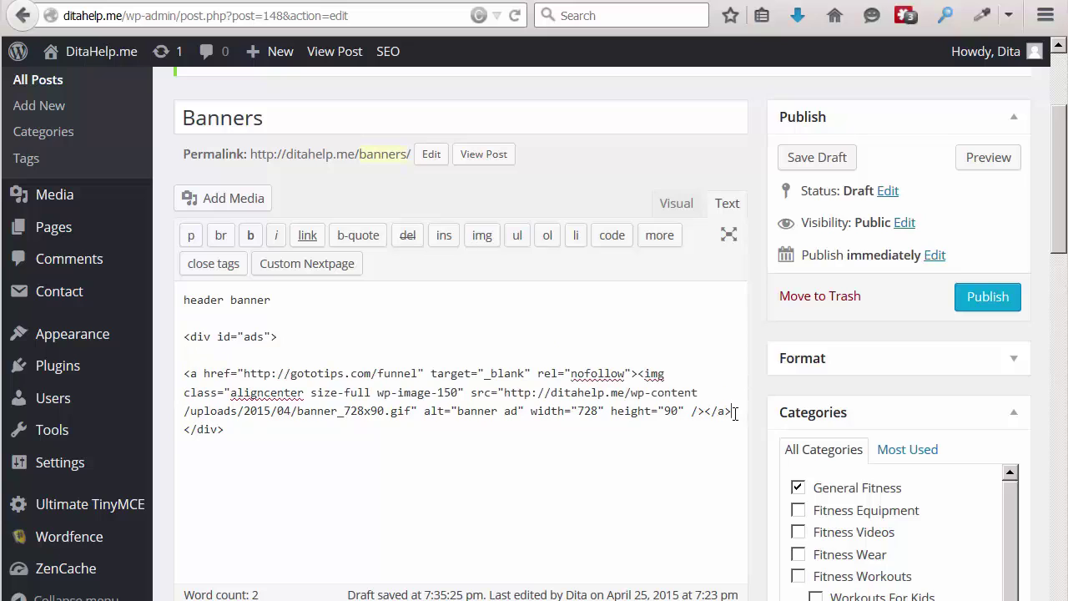
{"action": "key", "text": "Return"}
{"action": "left_click", "coordinate": [804, 162]}
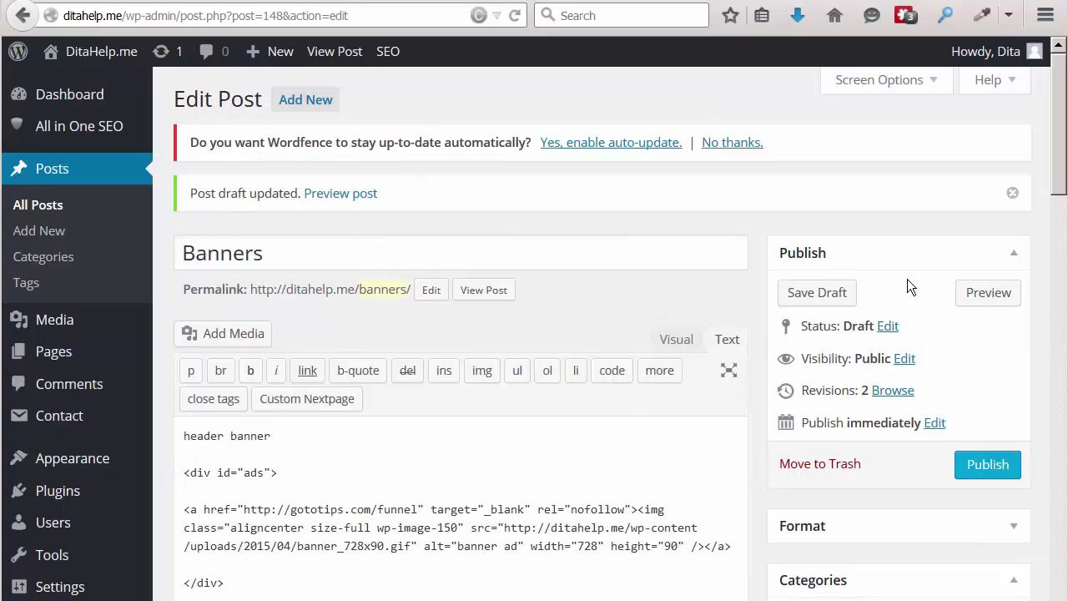
Copy the complete ads div banner code from the post and paste it into adding banner ad.txt in Notepad
{"action": "scroll", "coordinate": [484, 359], "scroll_direction": "down", "scroll_amount": 3}
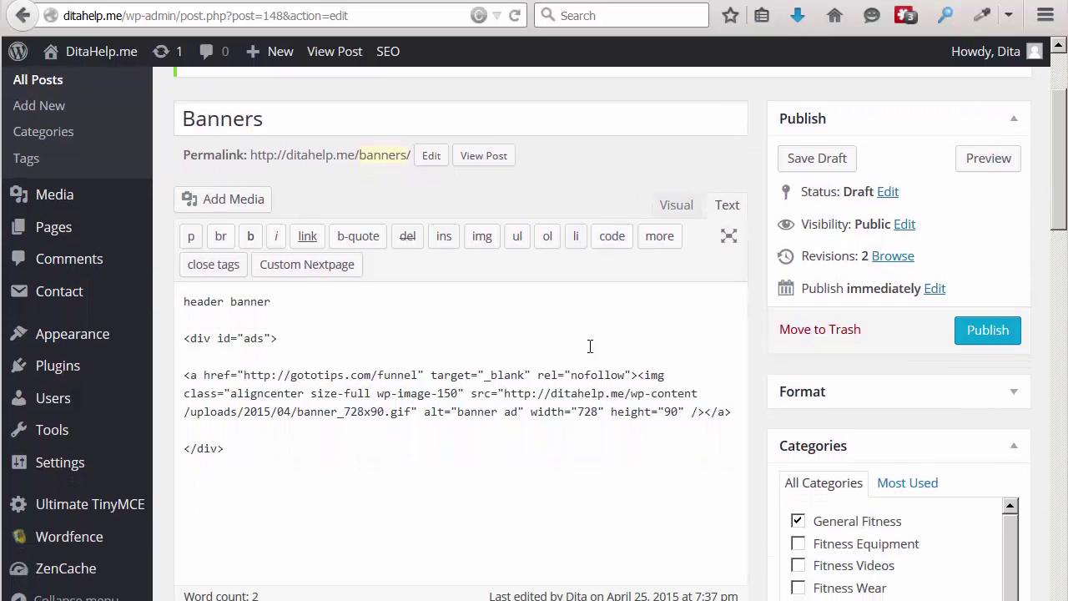
{"action": "left_click_drag", "start_coordinate": [183, 338], "coordinate": [275, 448]}
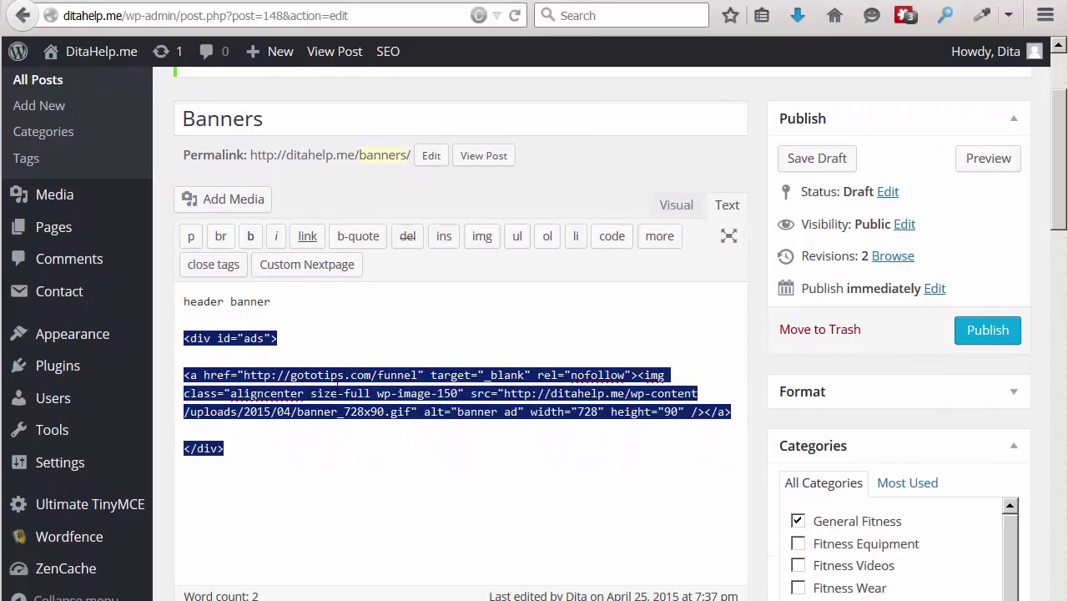
{"action": "right_click", "coordinate": [338, 401]}
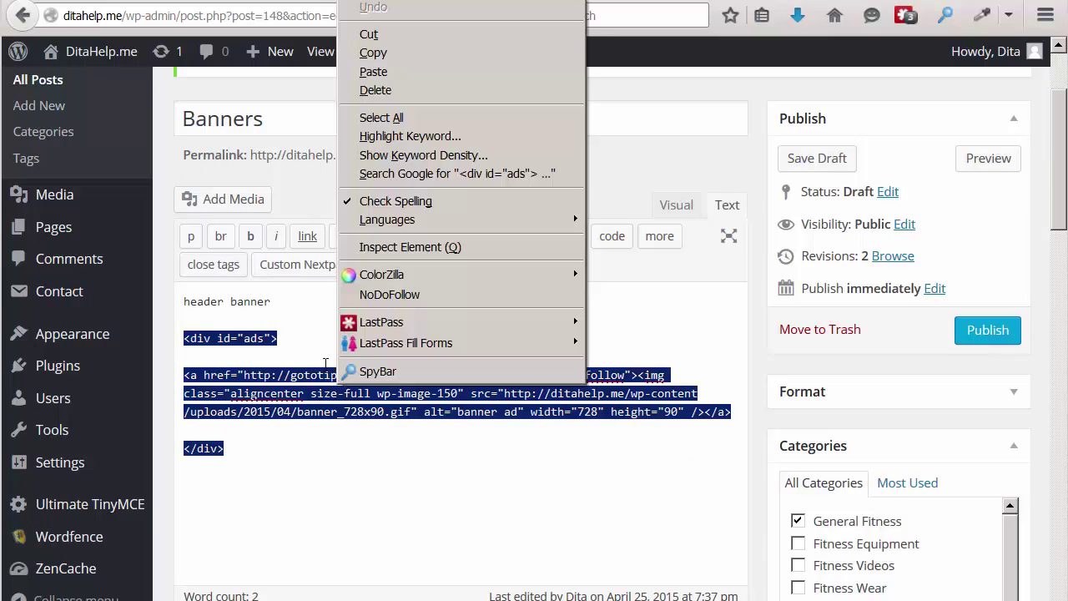
{"action": "left_click", "coordinate": [368, 52]}
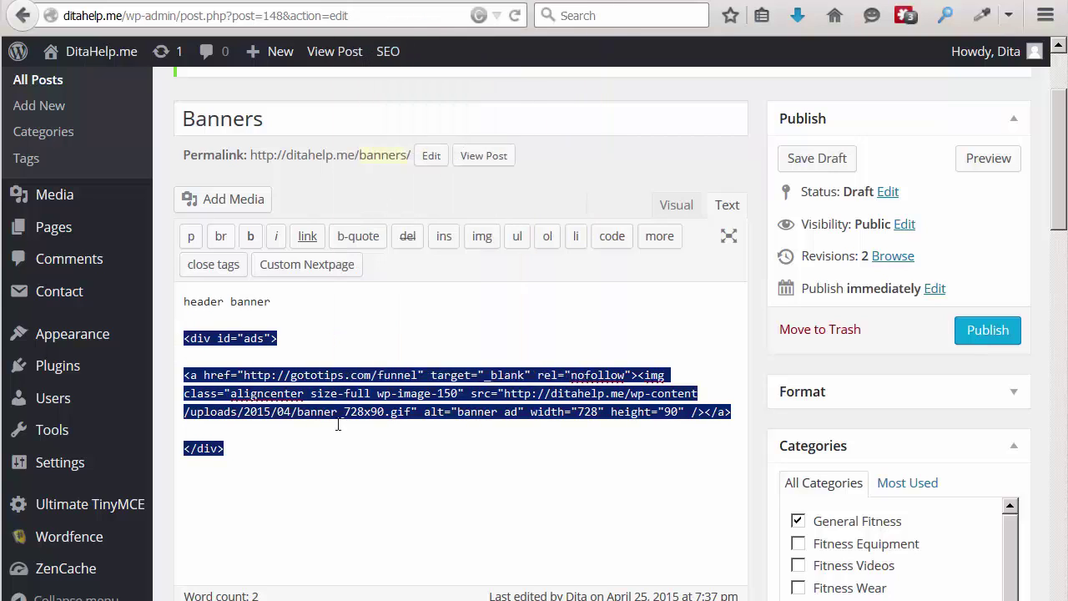
{"action": "key", "text": "Right"}
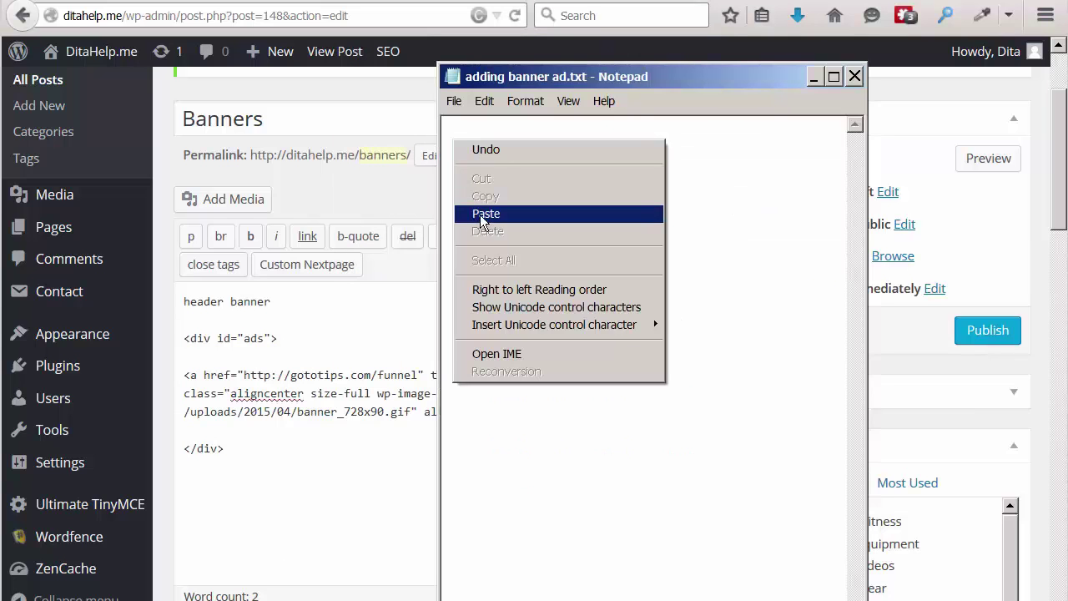
{"action": "left_click", "coordinate": [480, 213]}
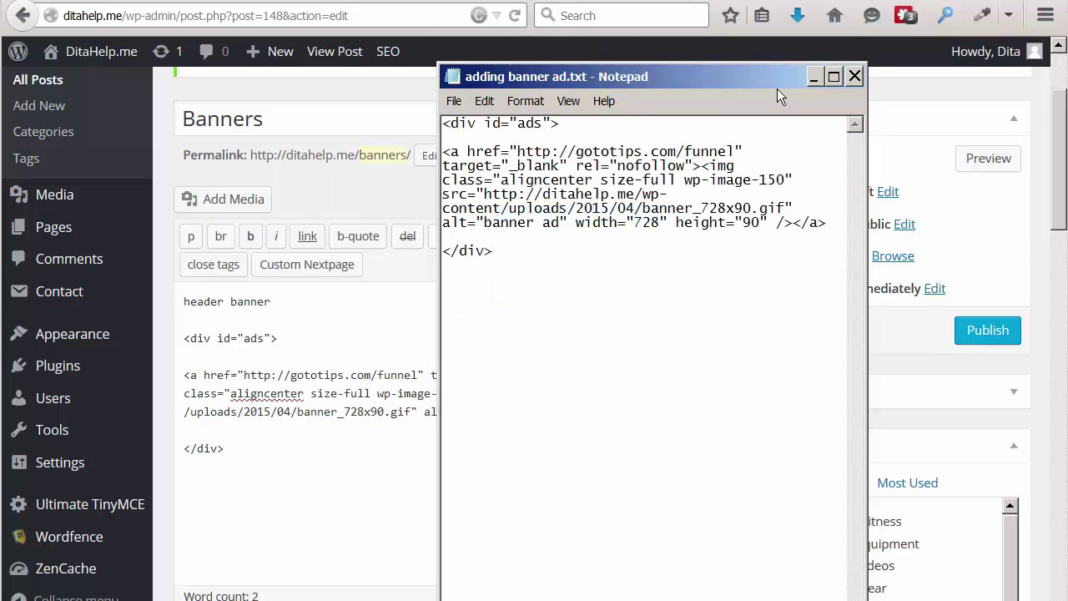
{"action": "left_click", "coordinate": [811, 77]}
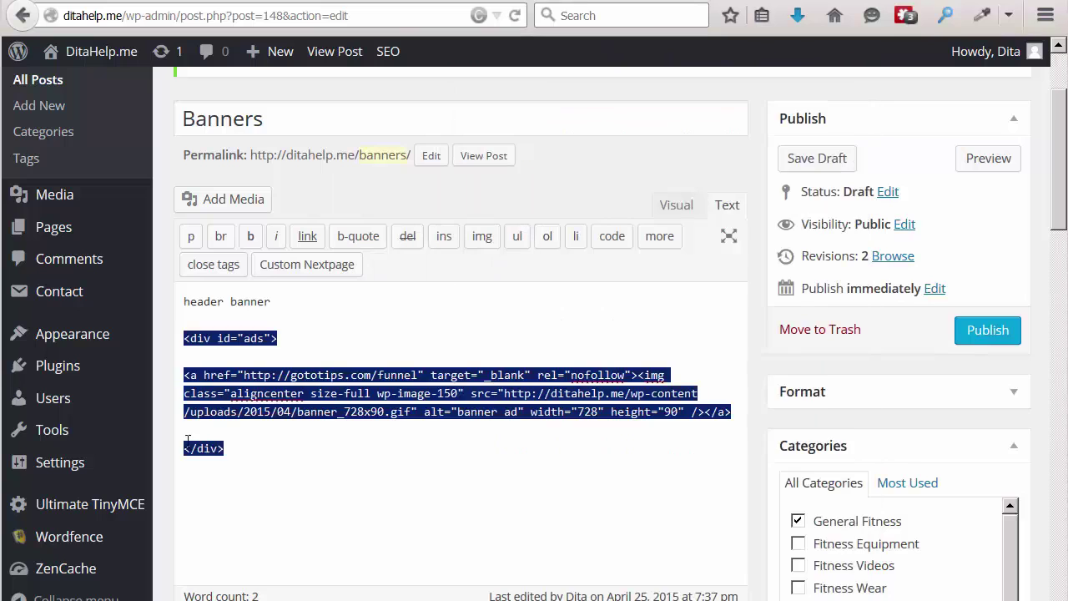
{"action": "left_click", "coordinate": [394, 380]}
Open the Twenty Twelve theme's Single Post template (single.php) in the theme editor
{"action": "scroll", "coordinate": [394, 384], "scroll_direction": "down", "scroll_amount": 3}
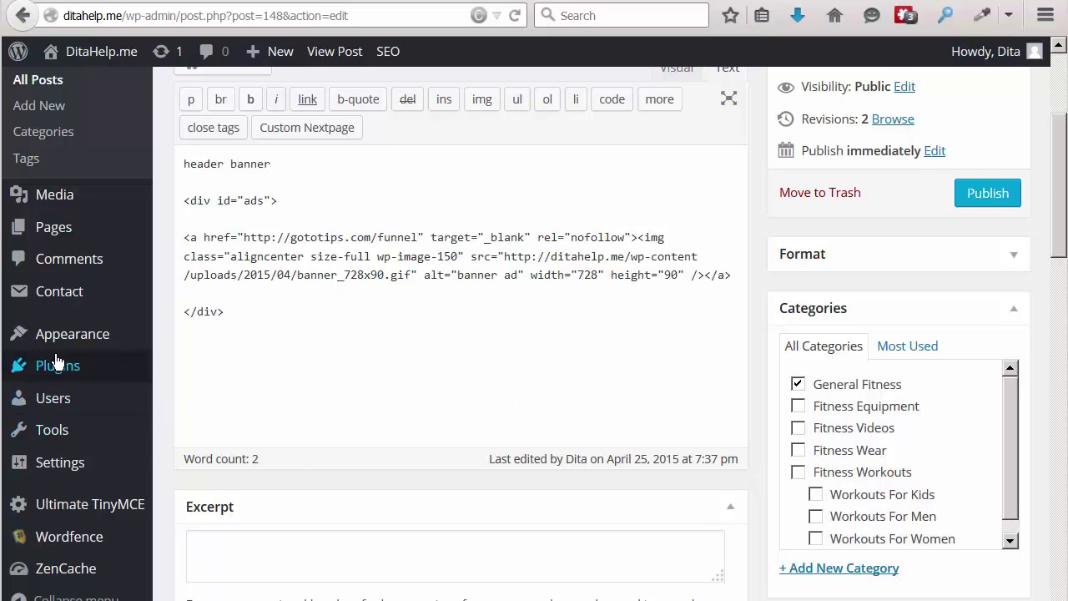
{"action": "mouse_move", "coordinate": [59, 343]}
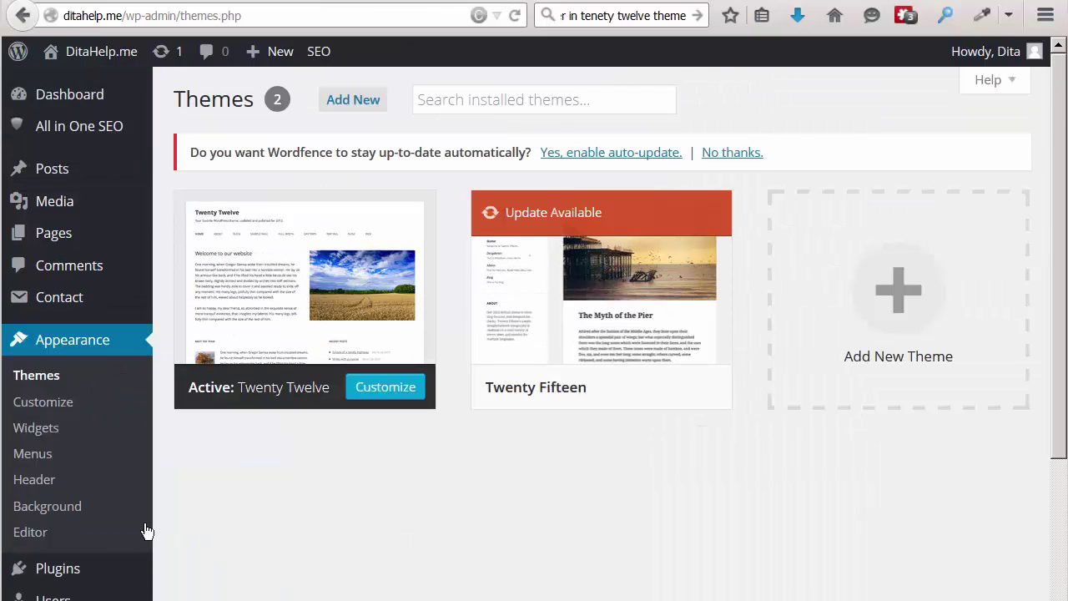
{"action": "left_click", "coordinate": [30, 539]}
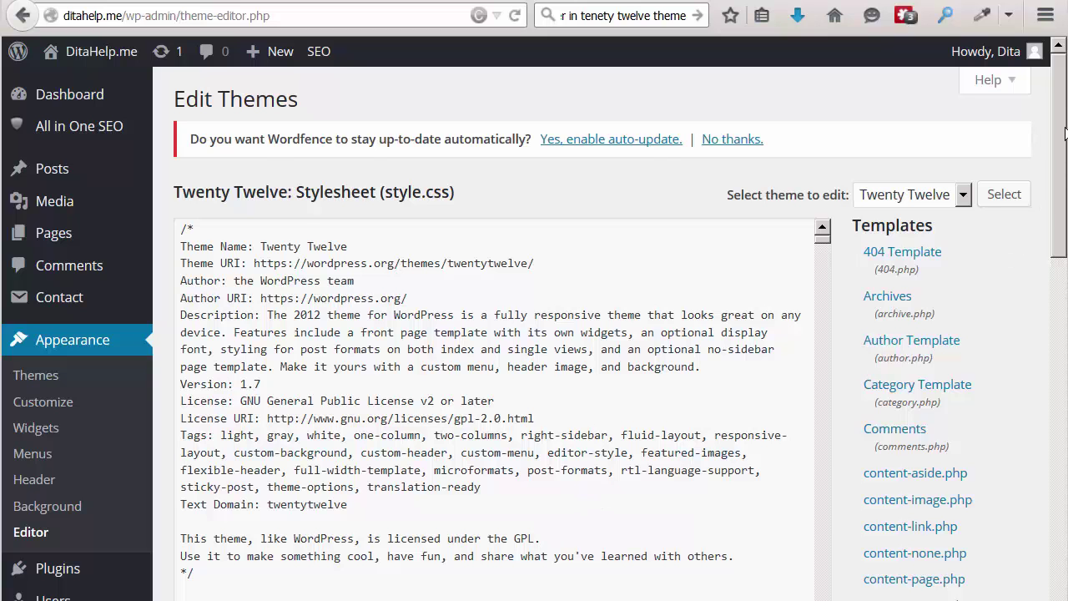
{"action": "left_click_drag", "start_coordinate": [1062, 109], "coordinate": [1062, 431]}
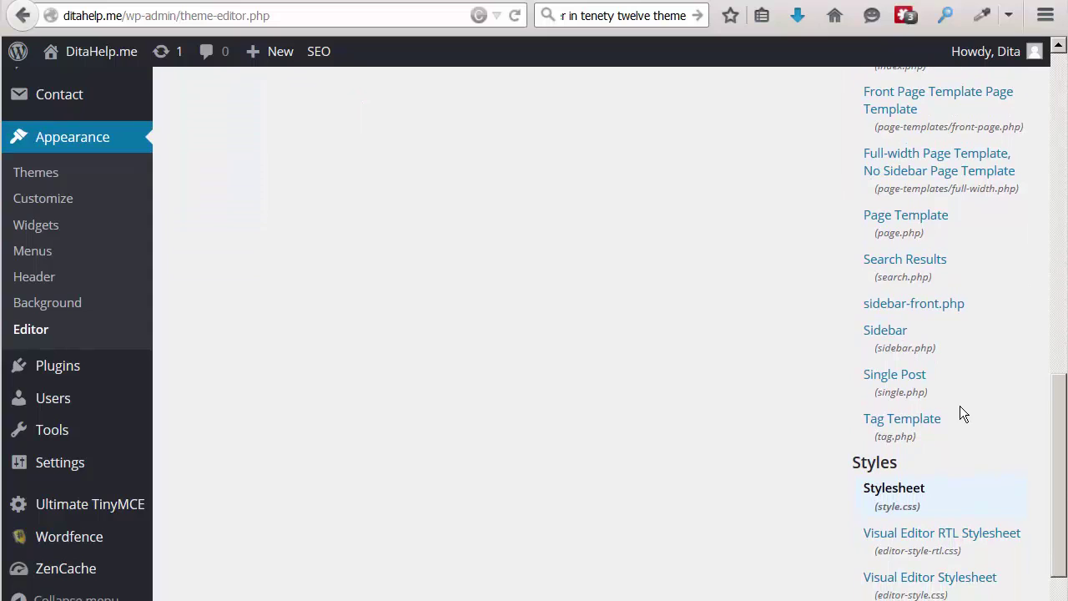
{"action": "left_click", "coordinate": [899, 384]}
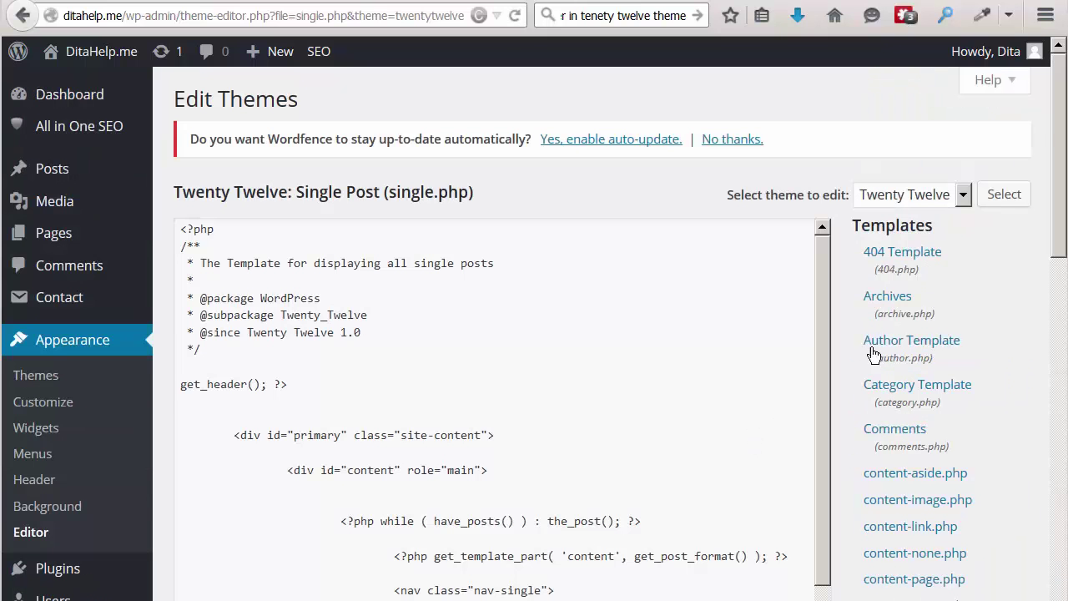
Add an empty line below get_header(); ?> in single.php and copy the complete ads div banner code from the Notepad file
{"action": "left_click_drag", "start_coordinate": [1061, 110], "coordinate": [1066, 133]}
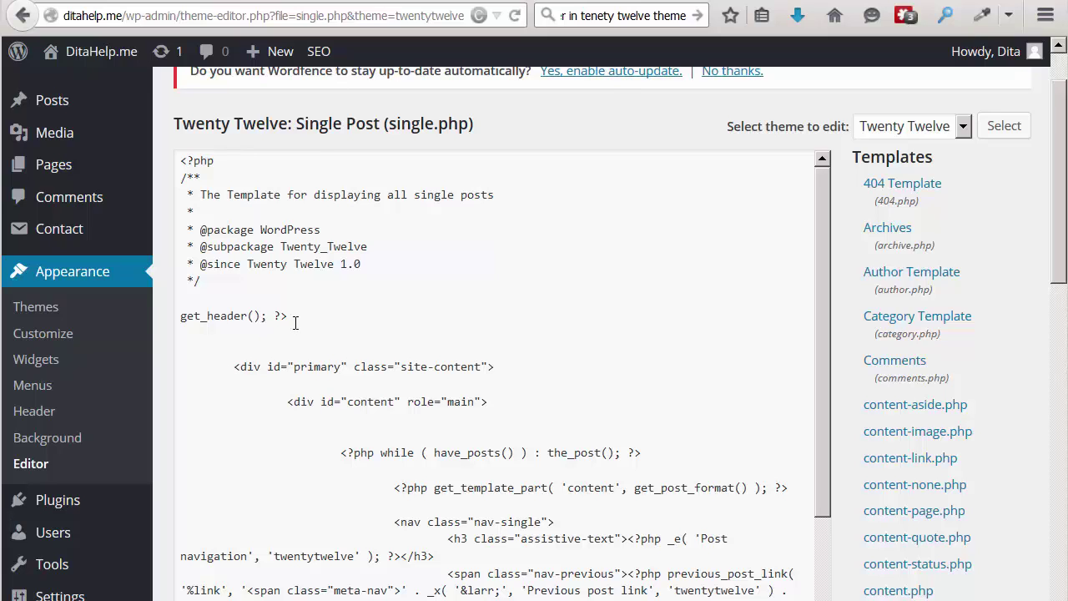
{"action": "left_click", "coordinate": [210, 347]}
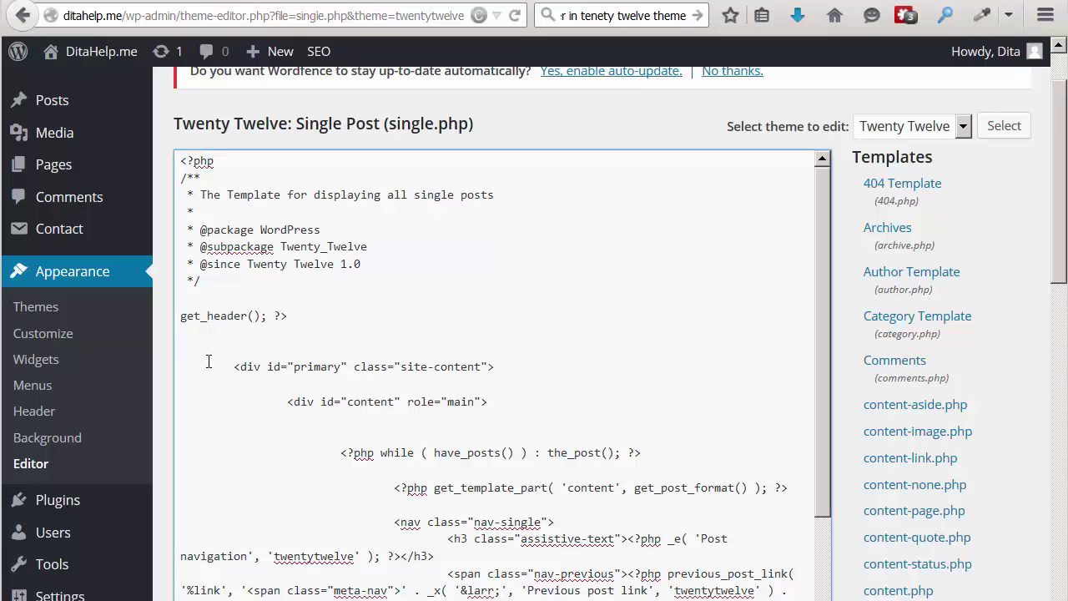
{"action": "key", "text": "Return"}
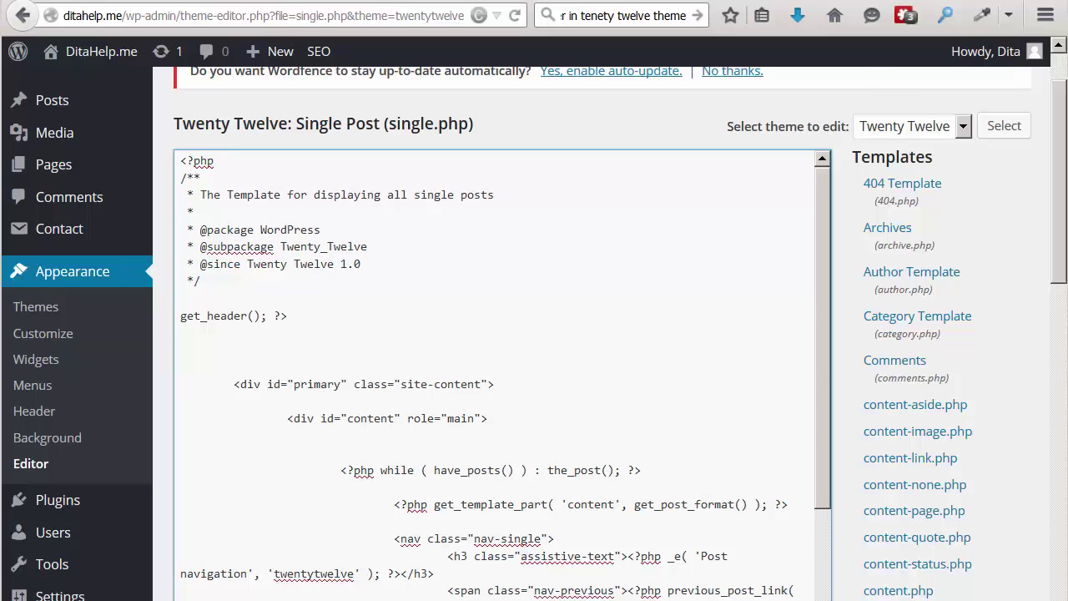
{"action": "key", "text": "alt+Tab"}
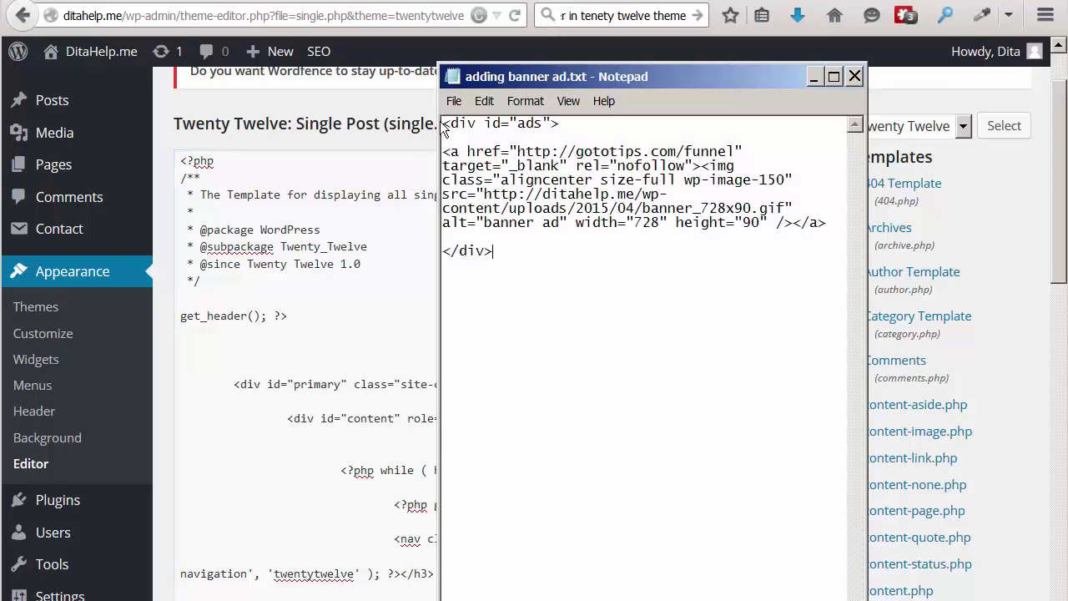
{"action": "left_click_drag", "start_coordinate": [443, 122], "coordinate": [513, 251]}
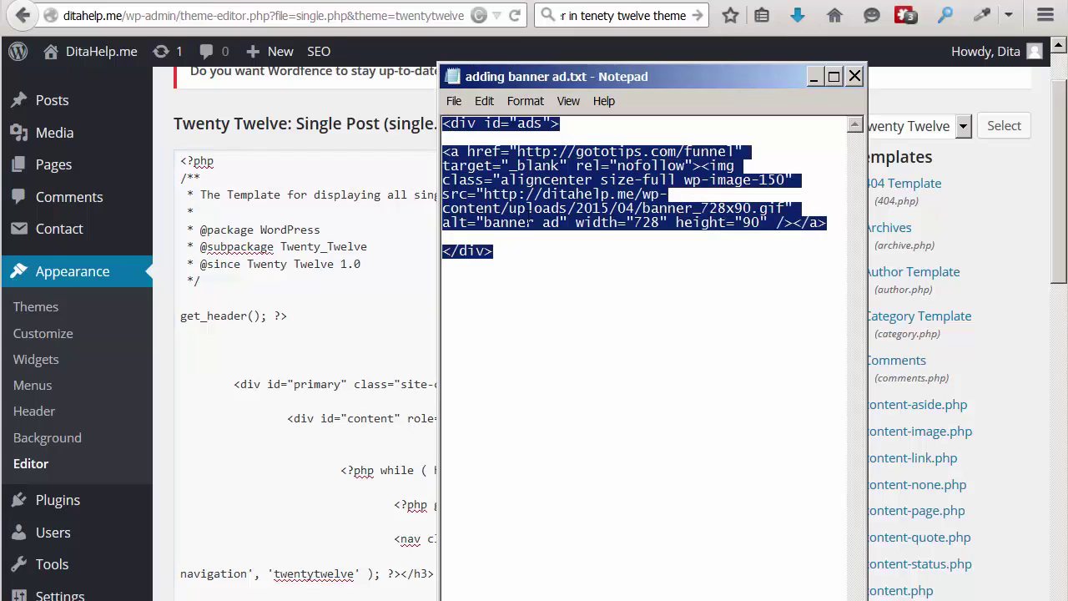
{"action": "right_click", "coordinate": [526, 215]}
{"action": "left_click", "coordinate": [558, 273]}
{"action": "left_click", "coordinate": [809, 76]}
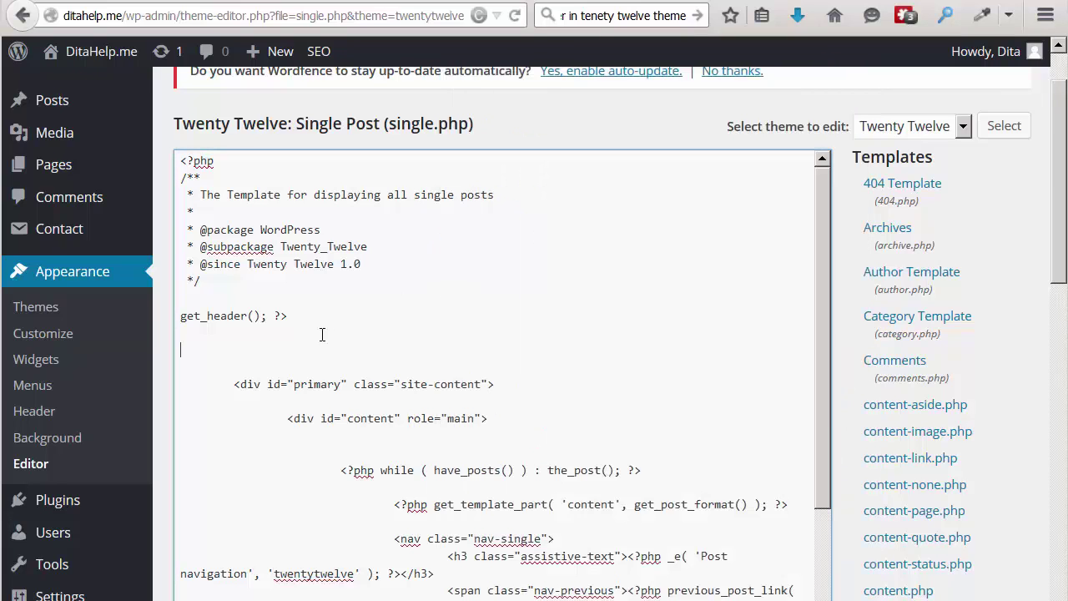
Paste the banner code below get_header(); ?> in single.php and update the file
{"action": "right_click", "coordinate": [205, 349]}
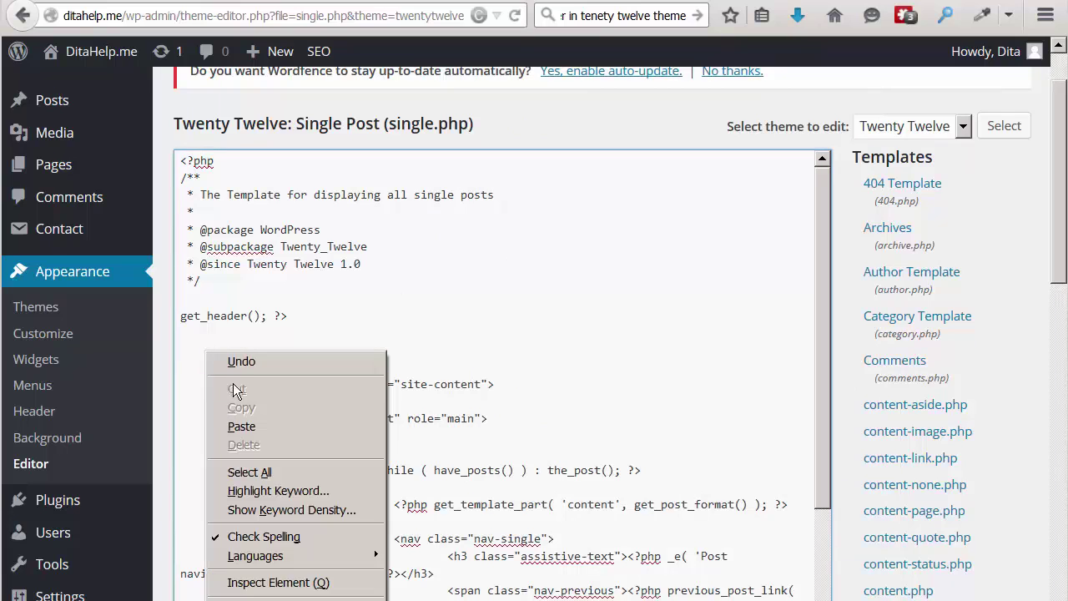
{"action": "left_click", "coordinate": [246, 429]}
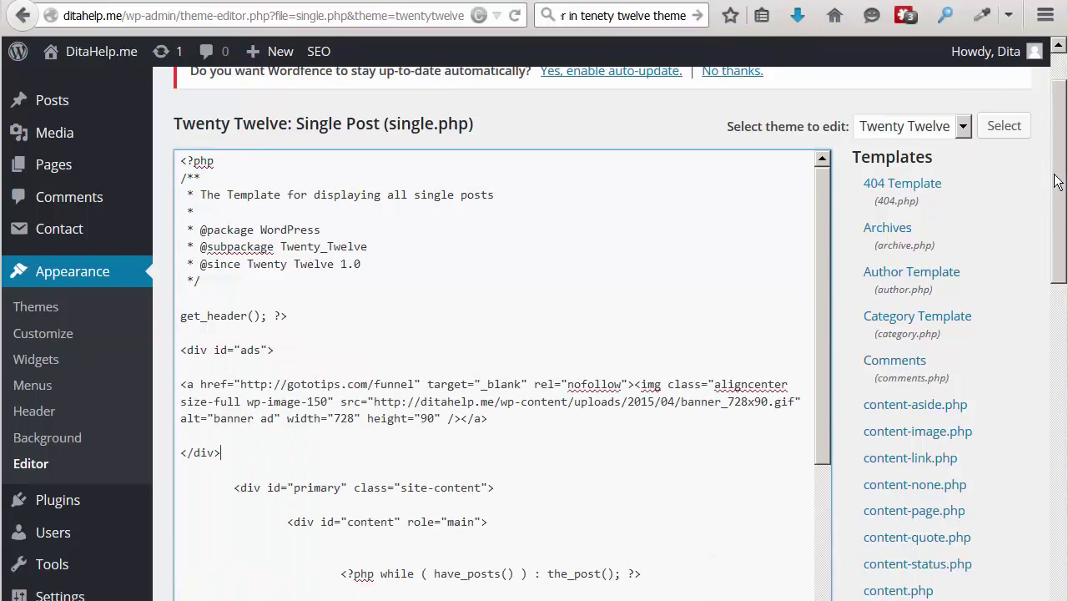
{"action": "scroll", "coordinate": [1059, 182], "scroll_direction": "down", "scroll_amount": 5}
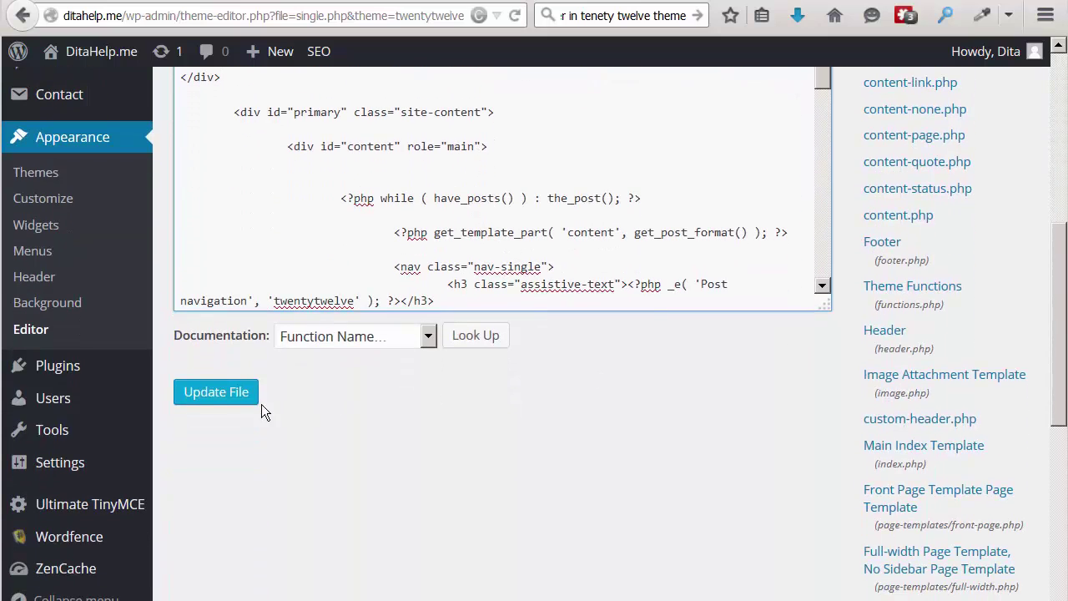
{"action": "left_click", "coordinate": [254, 401]}
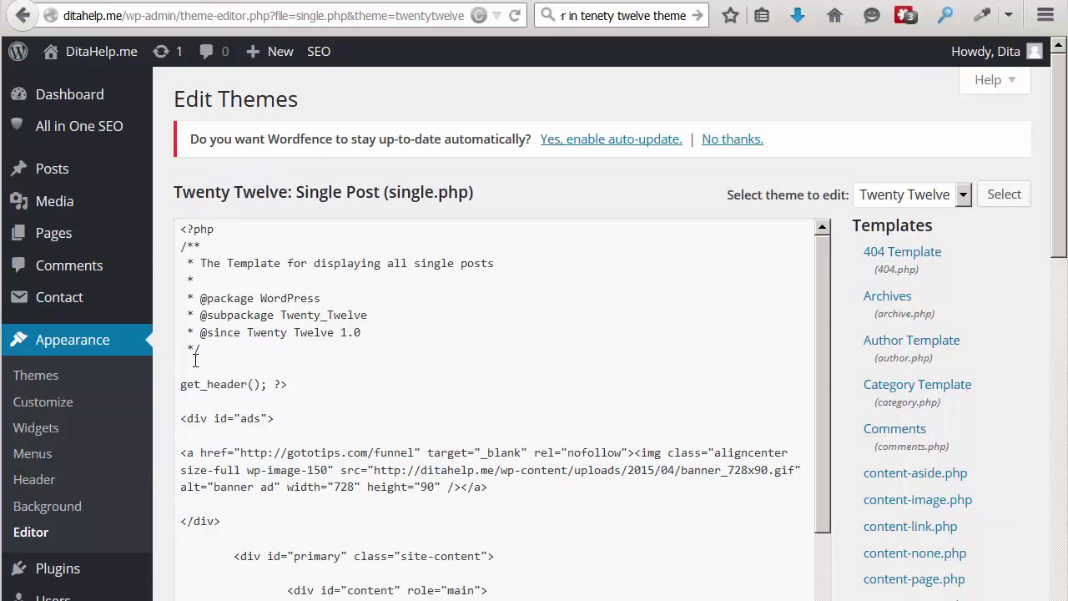
Open the site in a new tab and check for the header banner on the Demo Post With An Image, Link And More Tag and the home page
{"action": "mouse_move", "coordinate": [80, 55]}
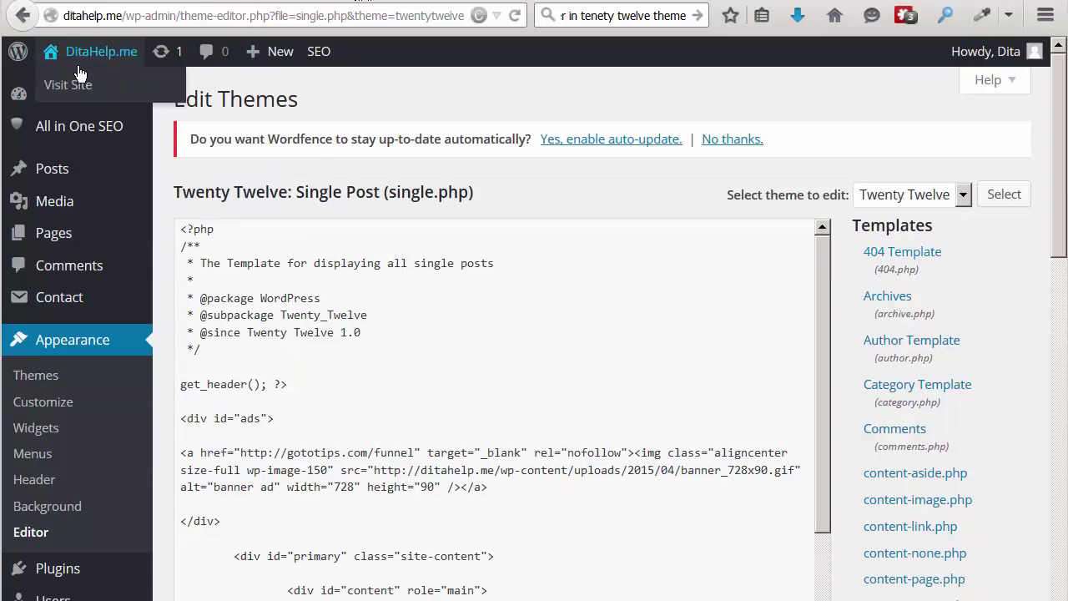
{"action": "right_click", "coordinate": [68, 90]}
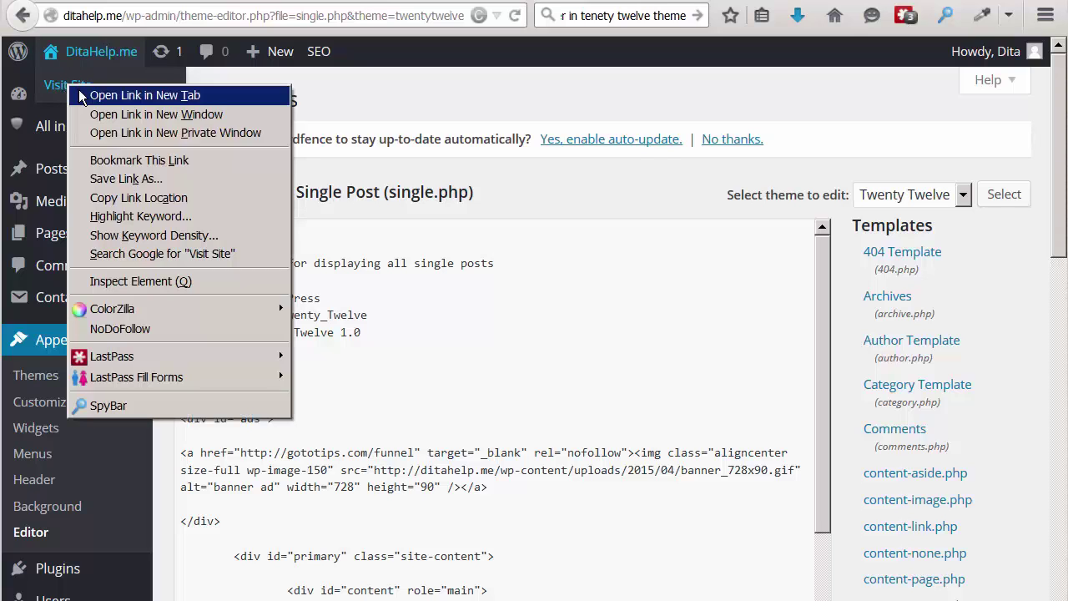
{"action": "left_click", "coordinate": [94, 98]}
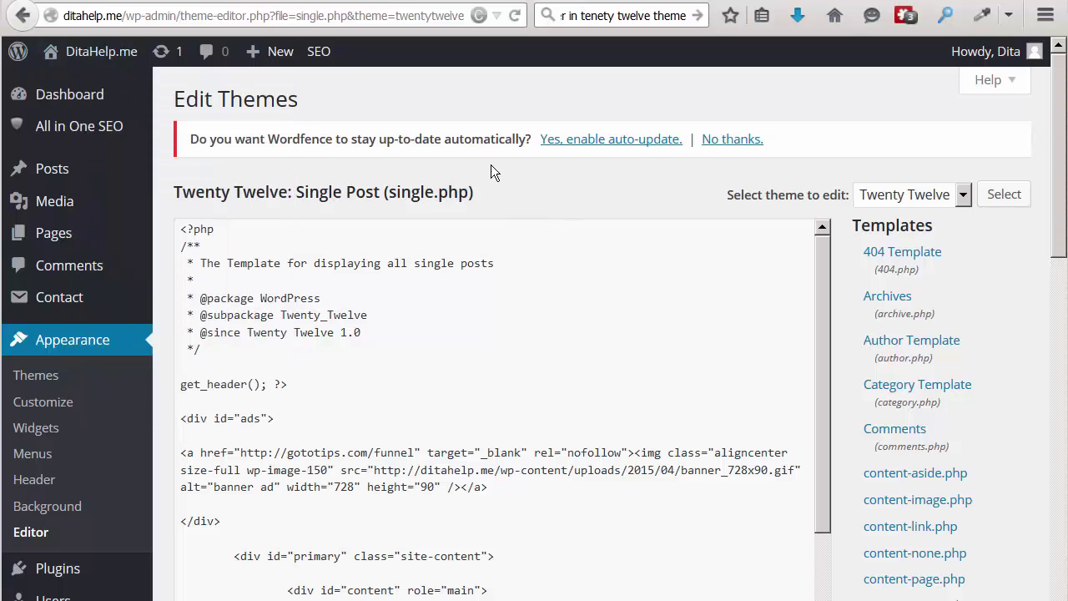
{"action": "key", "text": "ctrl+Tab"}
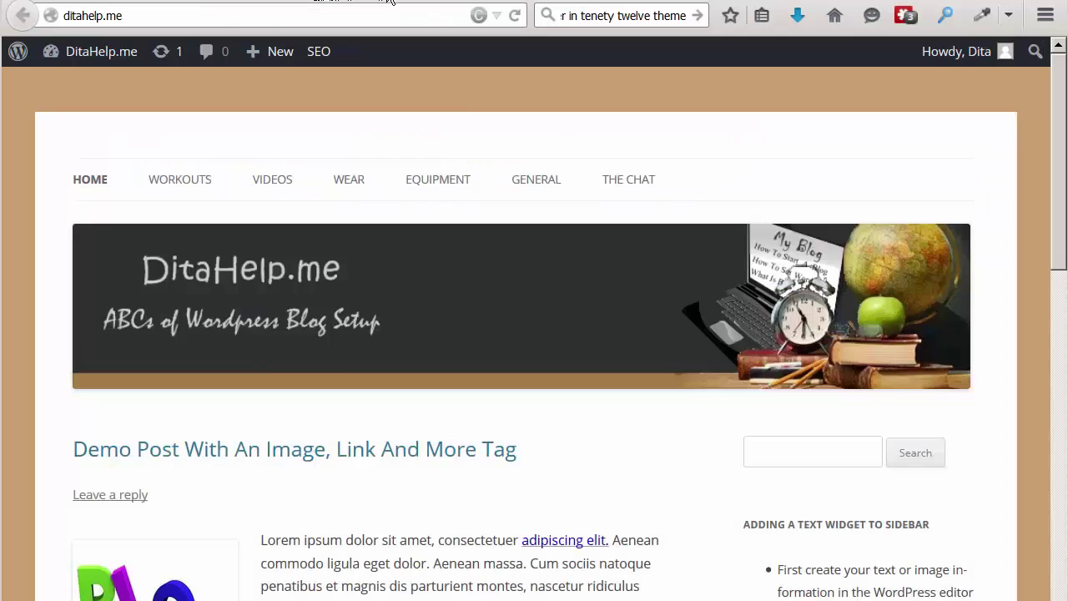
{"action": "left_click", "coordinate": [240, 460]}
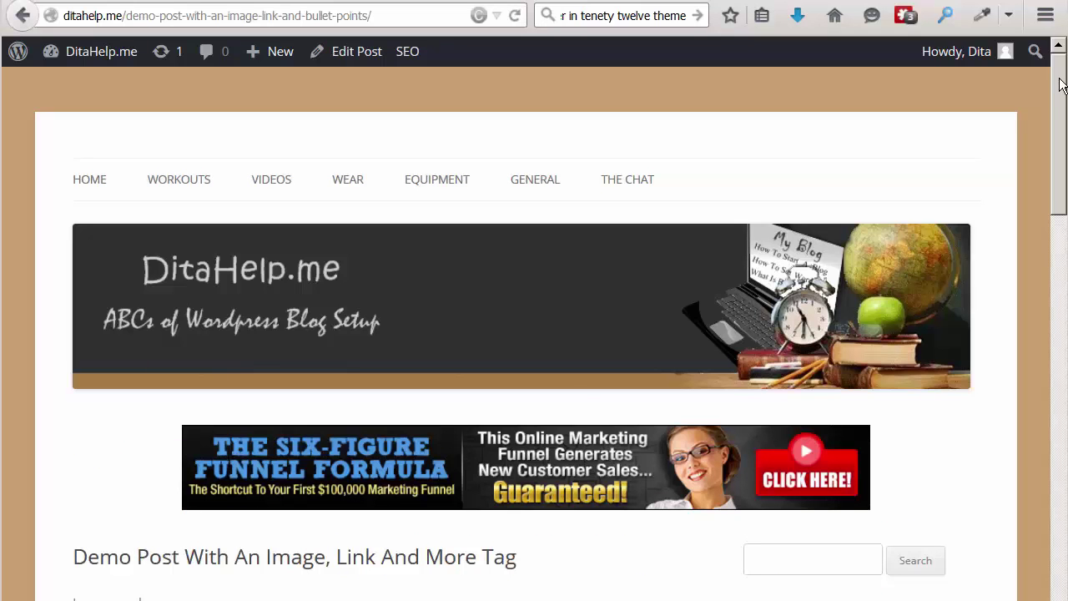
{"action": "left_click_drag", "start_coordinate": [1061, 84], "coordinate": [1059, 140]}
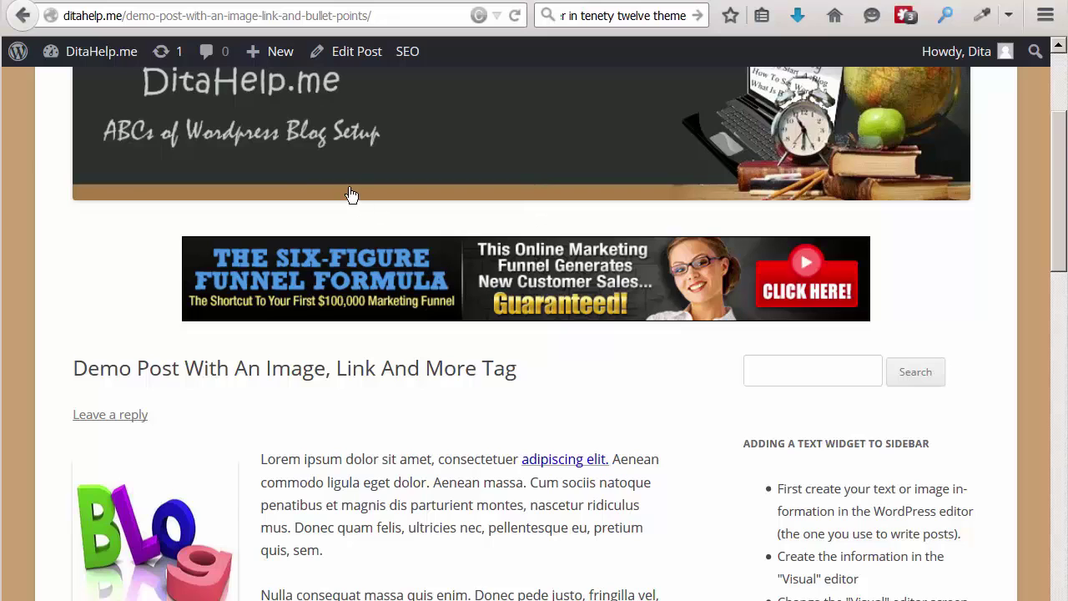
{"action": "scroll", "coordinate": [596, 496], "scroll_direction": "up", "scroll_amount": 3}
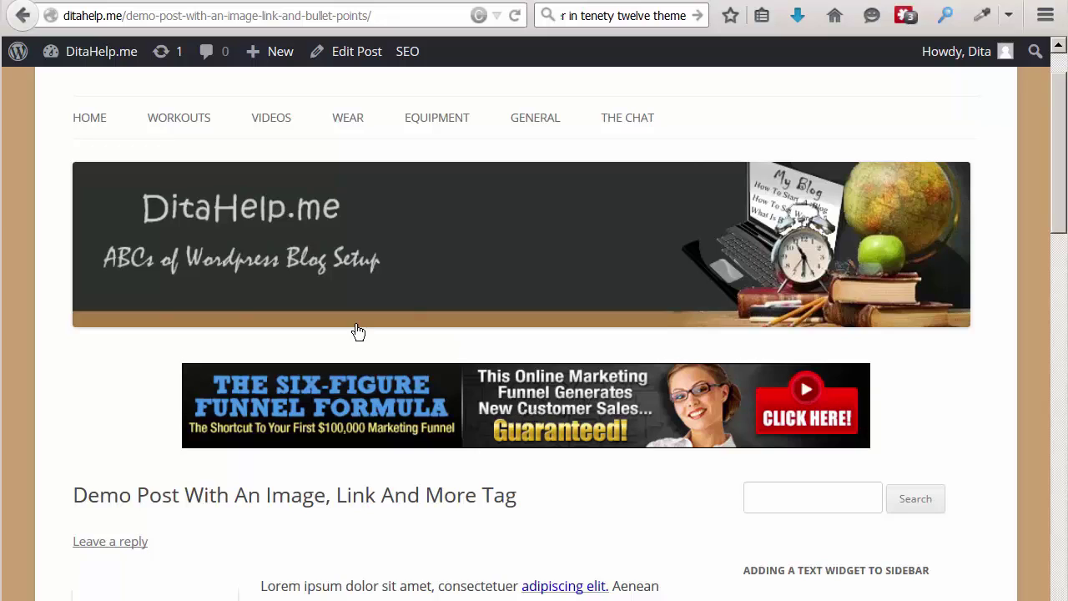
{"action": "left_click", "coordinate": [86, 121]}
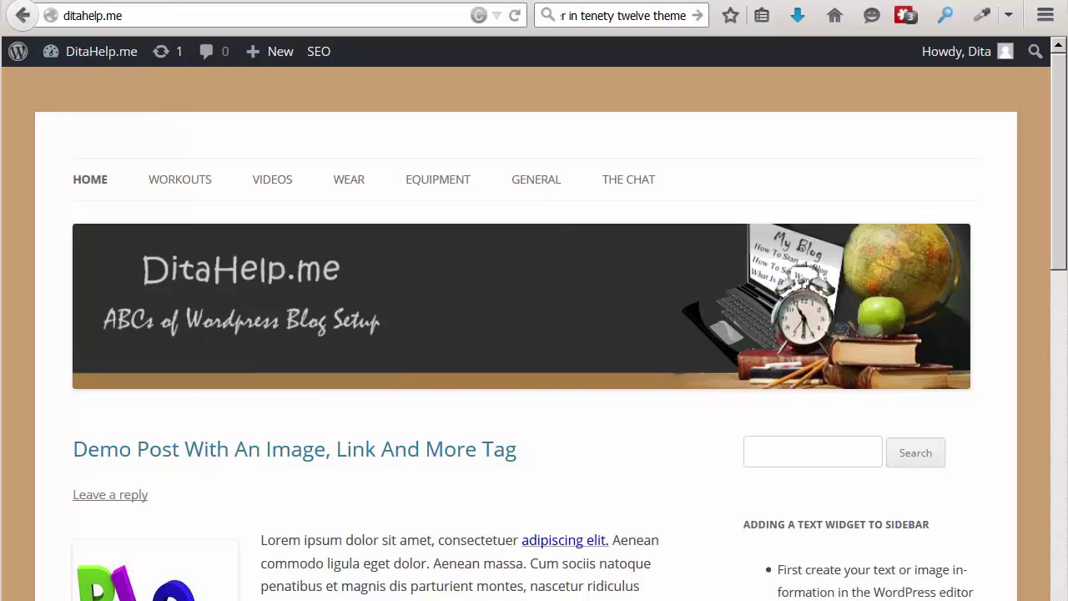
Return to the theme editor and open the Main Index Template (index.php) of Twenty Twelve
{"action": "key", "text": "ctrl+Tab"}
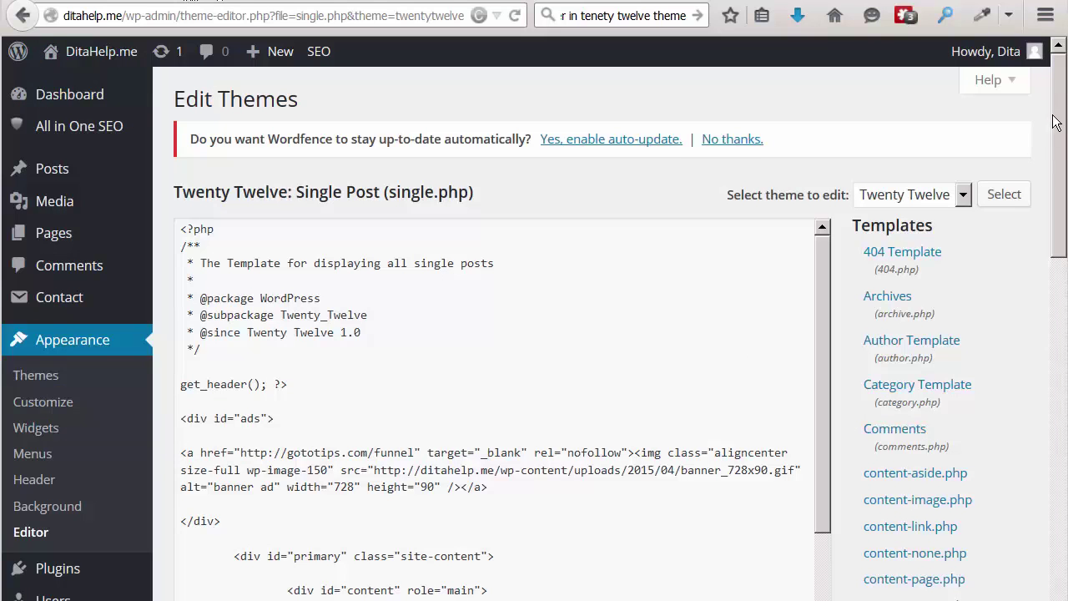
{"action": "left_click_drag", "start_coordinate": [1059, 121], "coordinate": [1066, 316]}
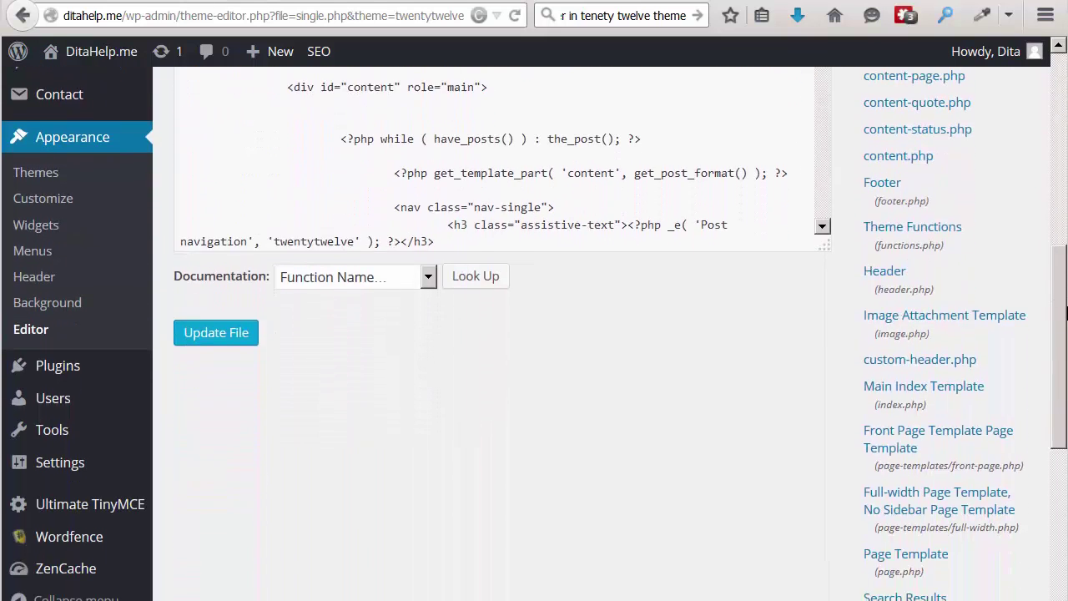
{"action": "left_click", "coordinate": [931, 392]}
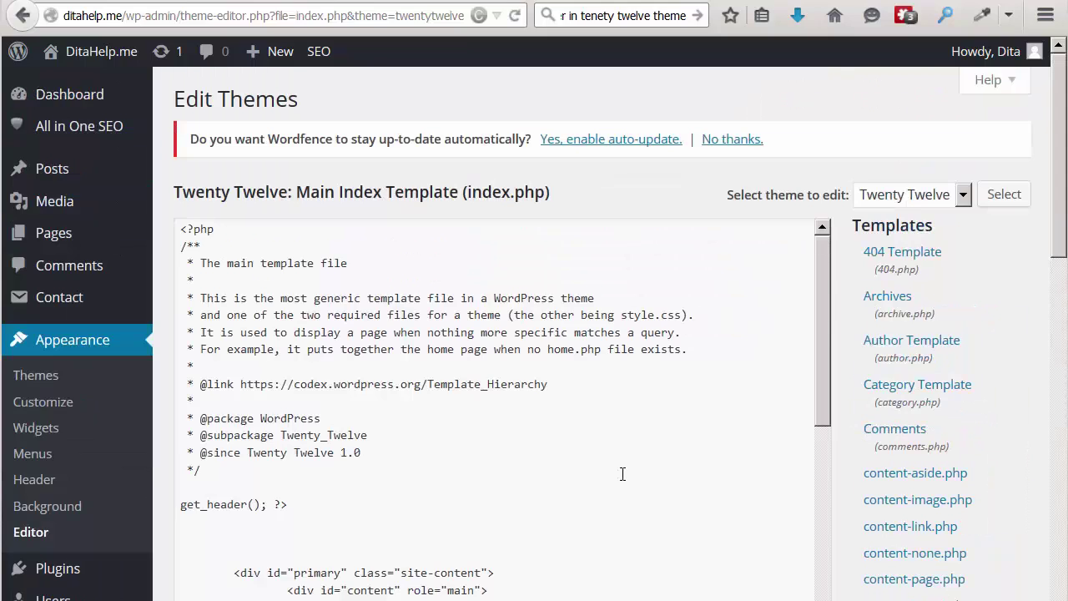
Copy the complete ads div banner code from the adding banner ad.txt Notepad file and return to the index.php editor
{"action": "scroll", "coordinate": [616, 475], "scroll_direction": "down", "scroll_amount": 3}
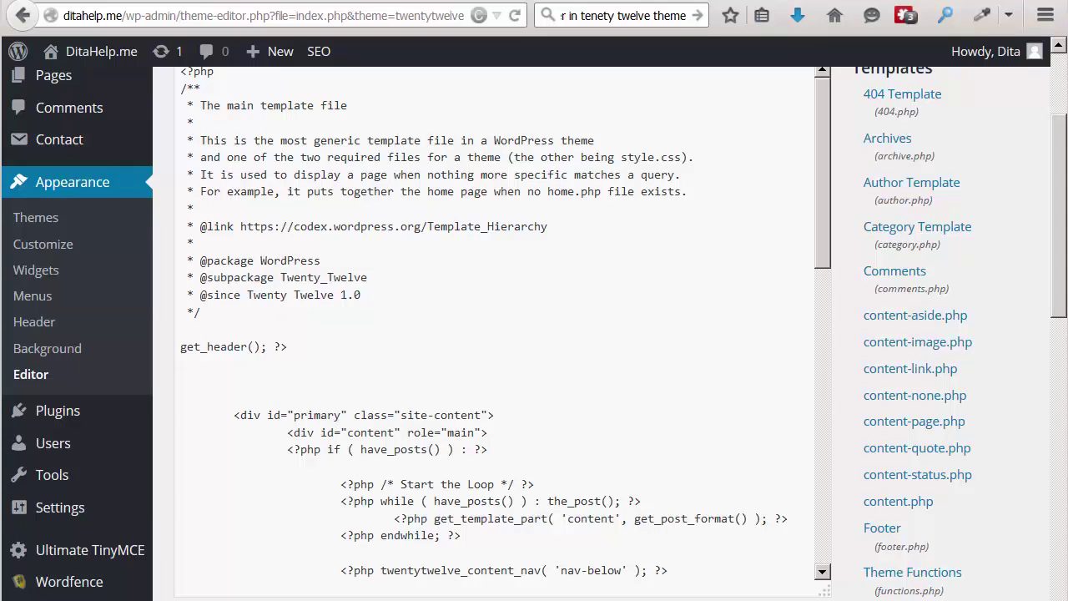
{"action": "key", "text": "alt+Tab"}
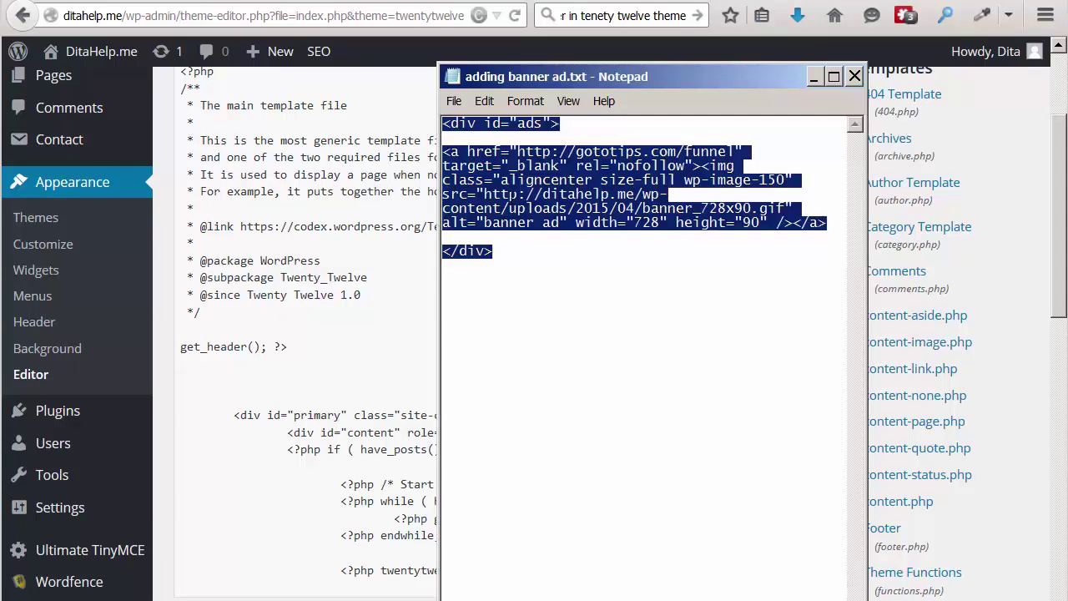
{"action": "right_click", "coordinate": [507, 192]}
{"action": "left_click", "coordinate": [544, 254]}
{"action": "left_click", "coordinate": [387, 352]}
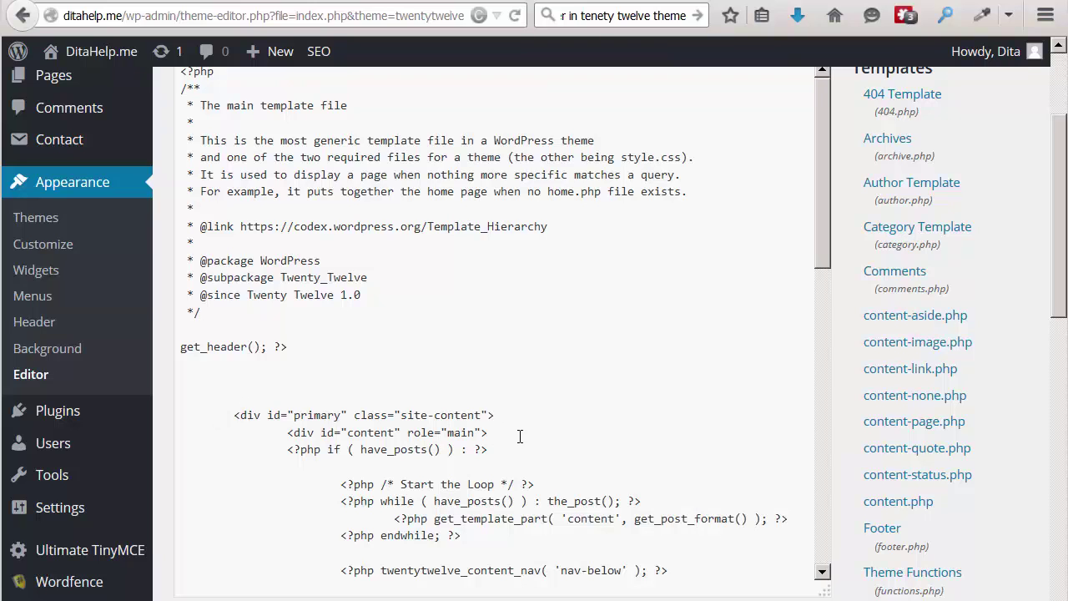
Paste the banner code on the empty line below get_header(); ?> in index.php and update the file
{"action": "left_click", "coordinate": [187, 383]}
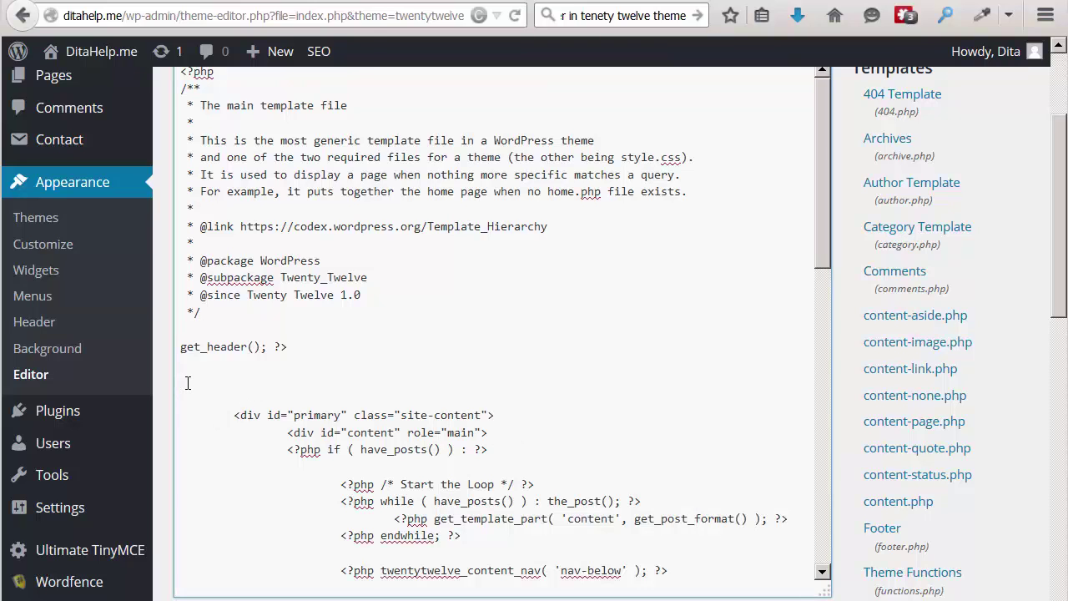
{"action": "right_click", "coordinate": [187, 382]}
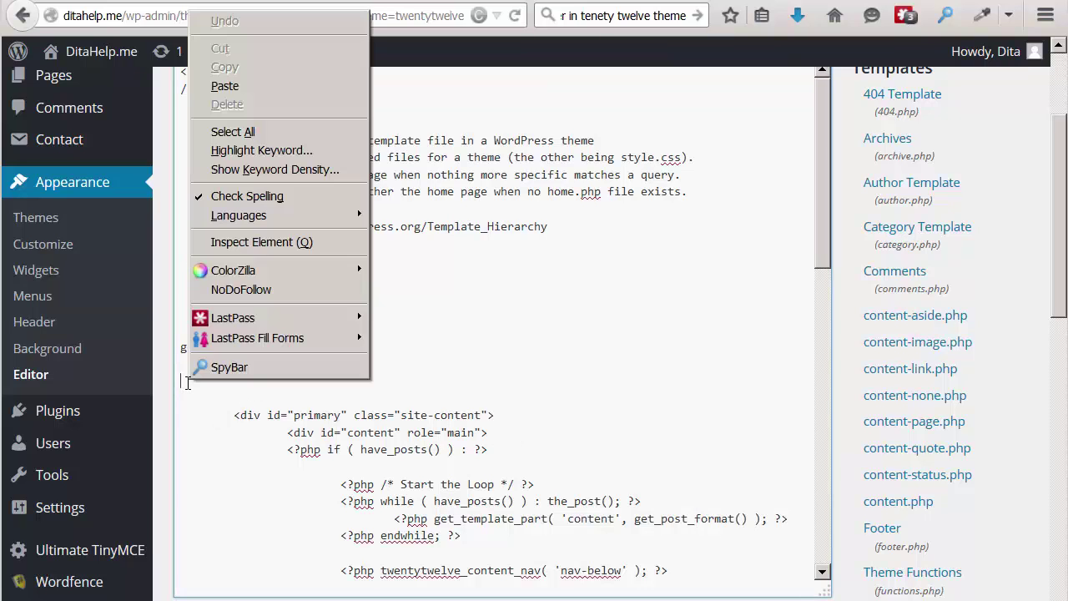
{"action": "left_click", "coordinate": [241, 87]}
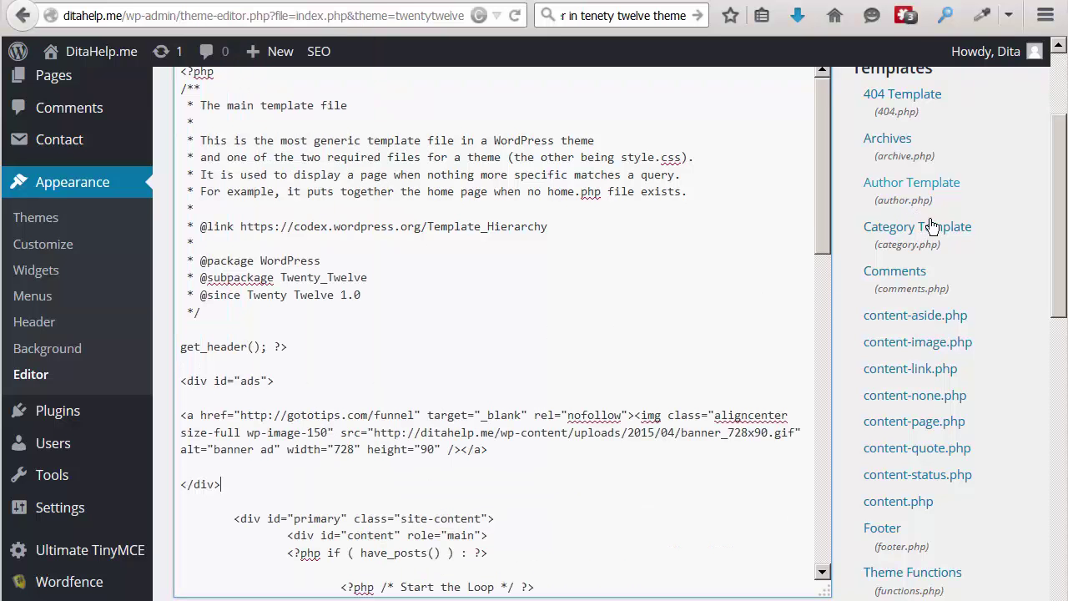
{"action": "scroll", "coordinate": [1058, 325], "scroll_direction": "down", "scroll_amount": 1}
{"action": "scroll", "coordinate": [1059, 326], "scroll_direction": "down", "scroll_amount": 4}
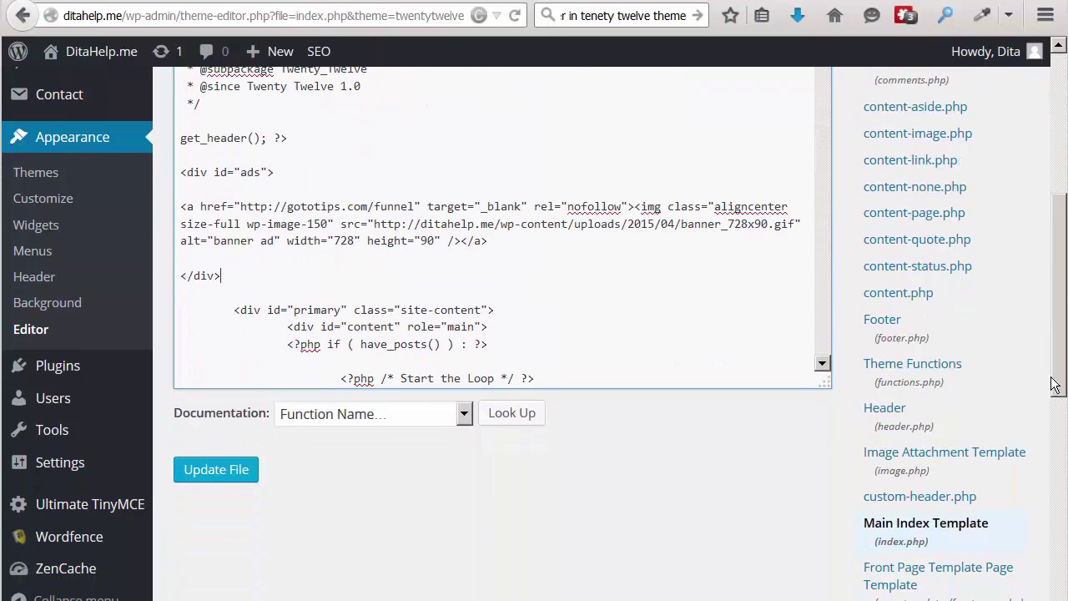
{"action": "left_click", "coordinate": [241, 470]}
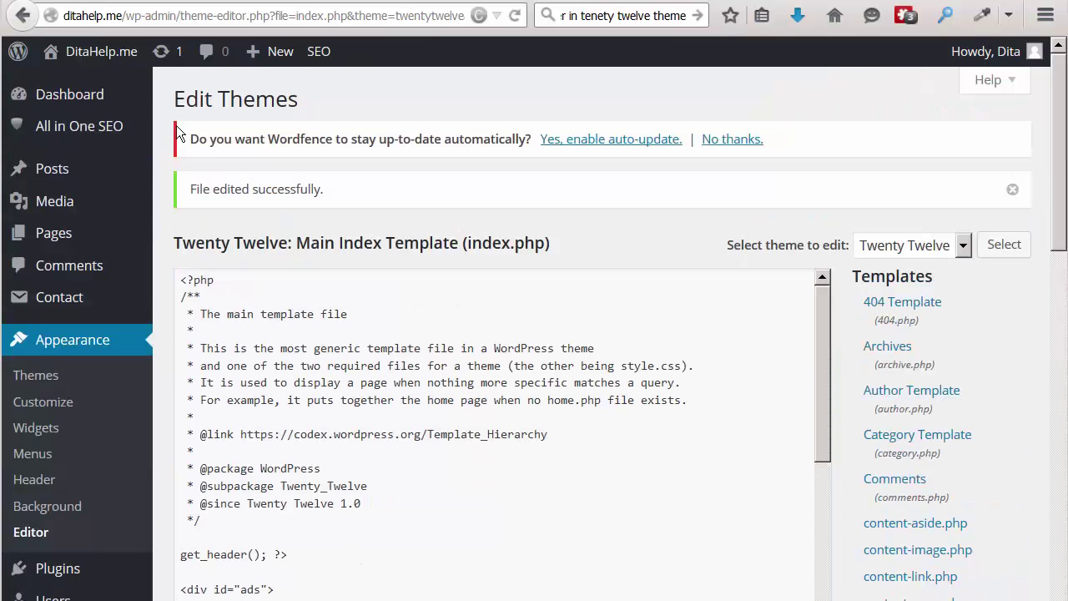
Open the DitaHelp.me site in a new tab and check the home page for the banner below the header
{"action": "mouse_move", "coordinate": [92, 66]}
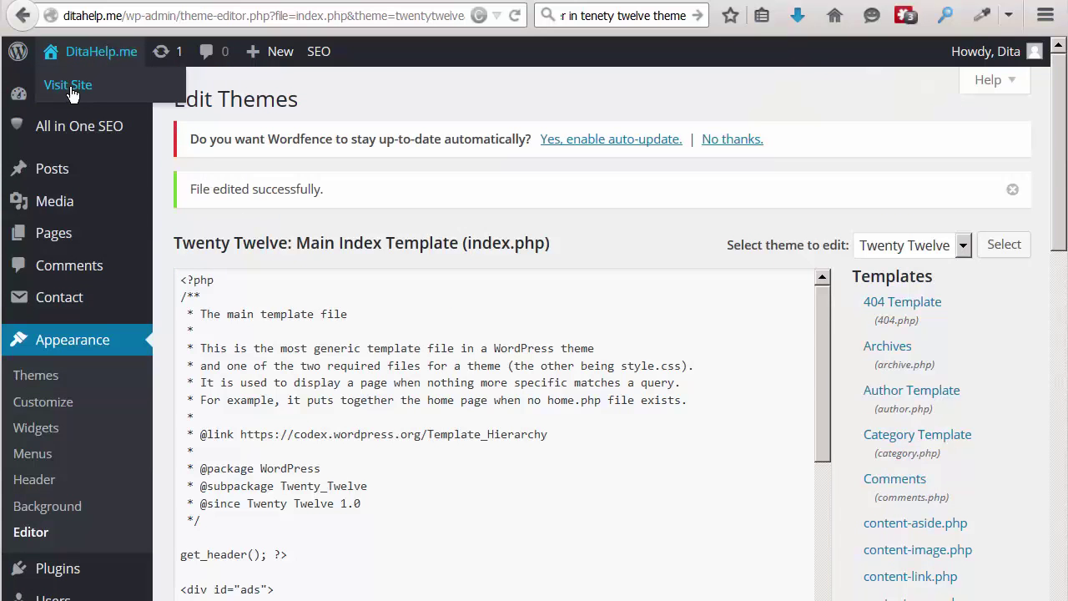
{"action": "right_click", "coordinate": [71, 94]}
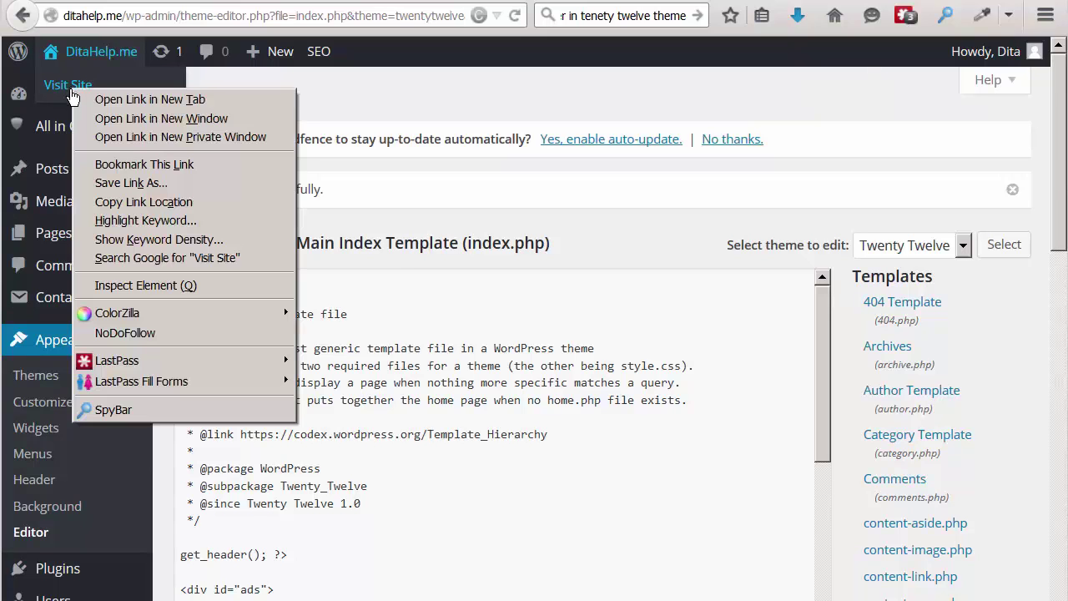
{"action": "left_click", "coordinate": [134, 100]}
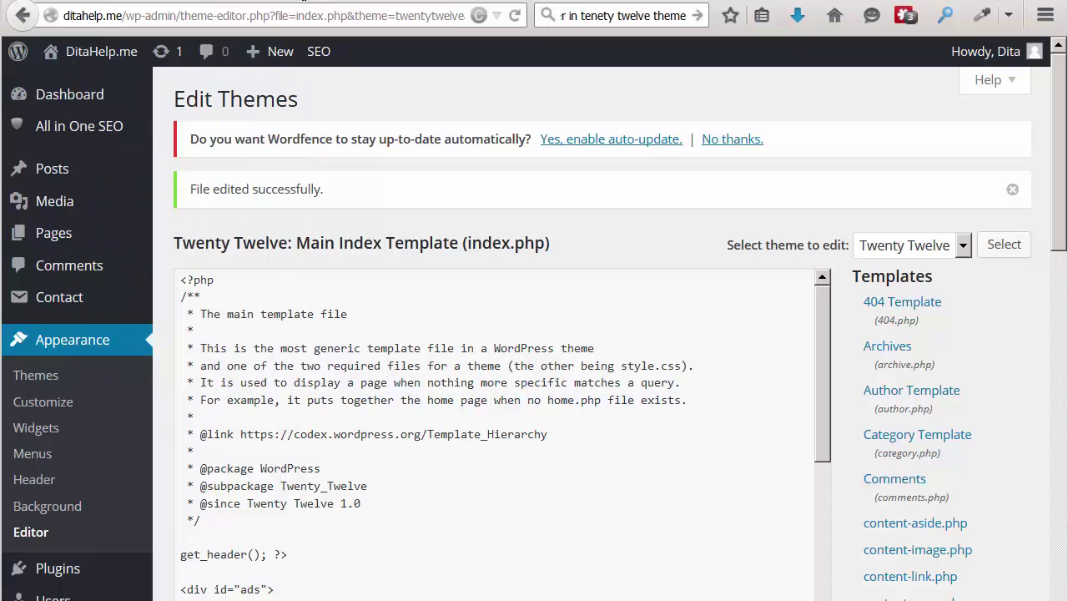
{"action": "left_click", "coordinate": [367, 2]}
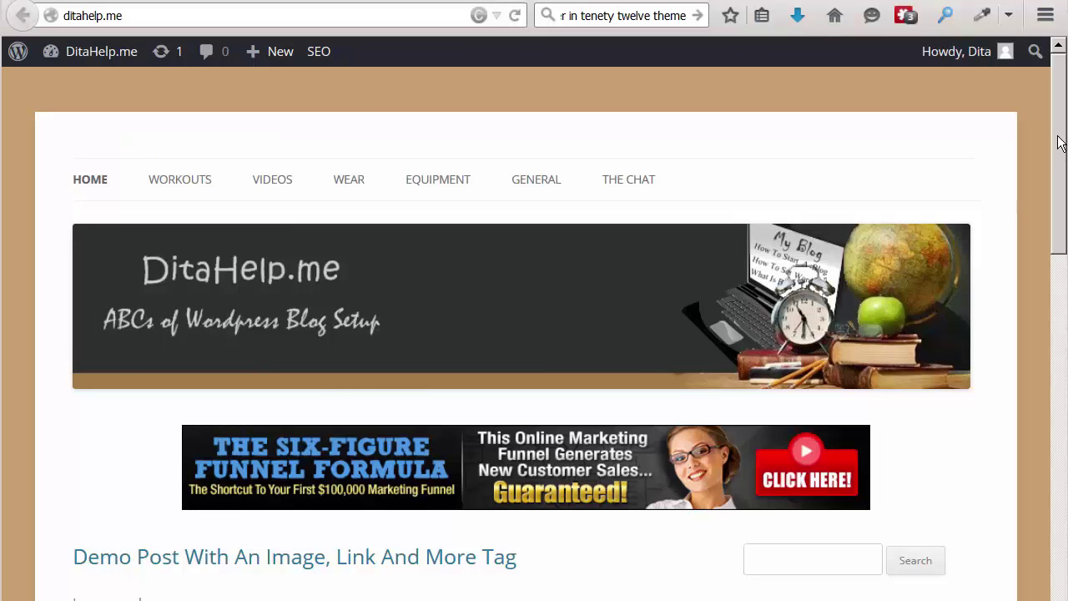
{"action": "scroll", "coordinate": [1058, 167], "scroll_direction": "down", "scroll_amount": 1}
{"action": "scroll", "coordinate": [1058, 167], "scroll_direction": "down", "scroll_amount": 2}
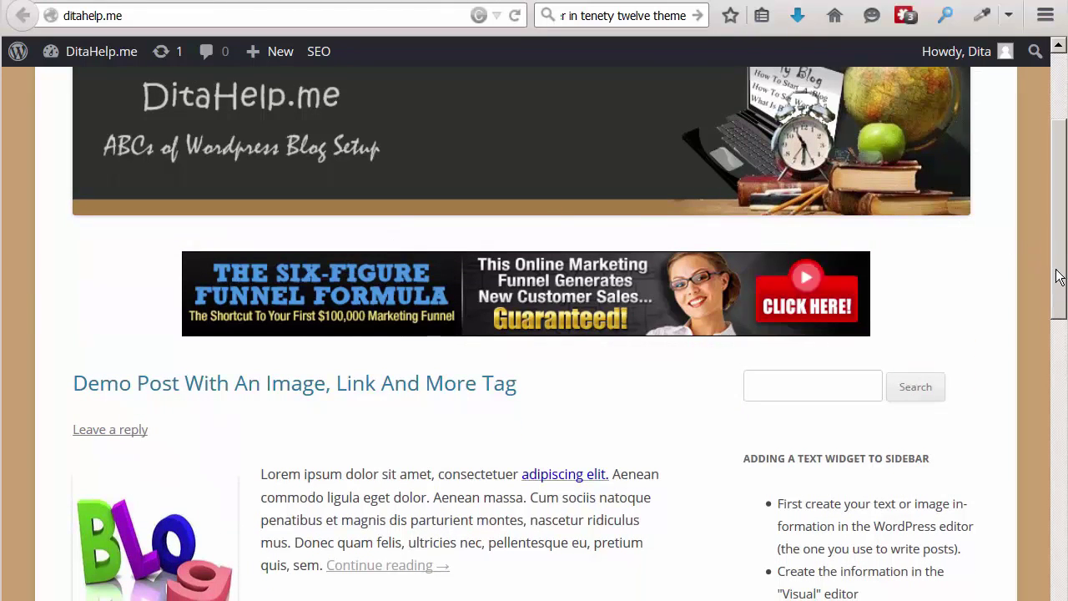
{"action": "scroll", "coordinate": [1061, 242], "scroll_direction": "up", "scroll_amount": 1}
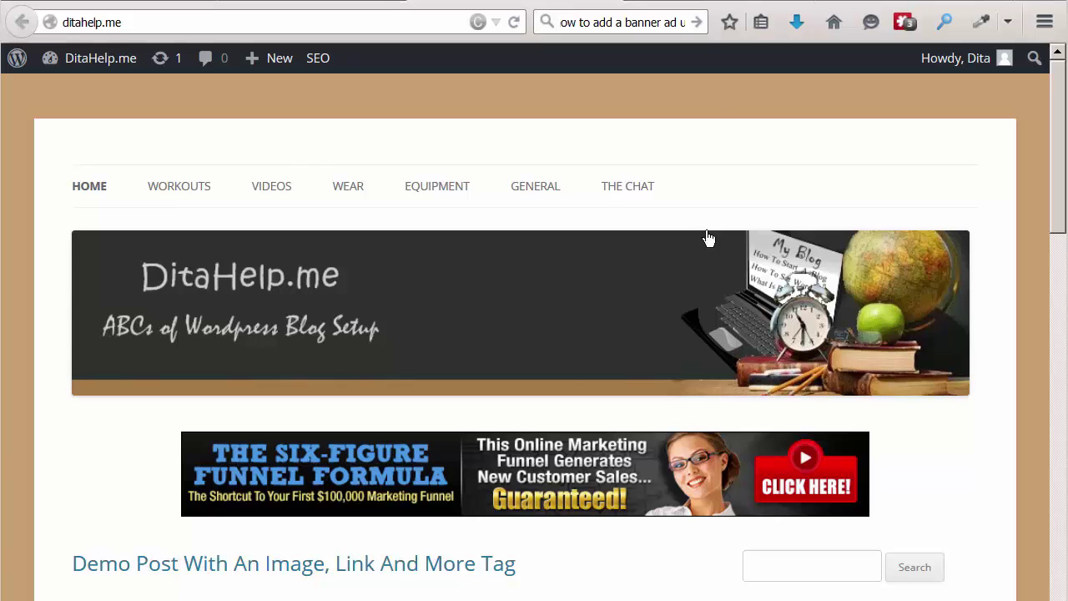
Switch to the Good Life Chat site and open the Canvas theme's Single Post (single.php) template in its theme editor
{"action": "left_click", "coordinate": [695, 4]}
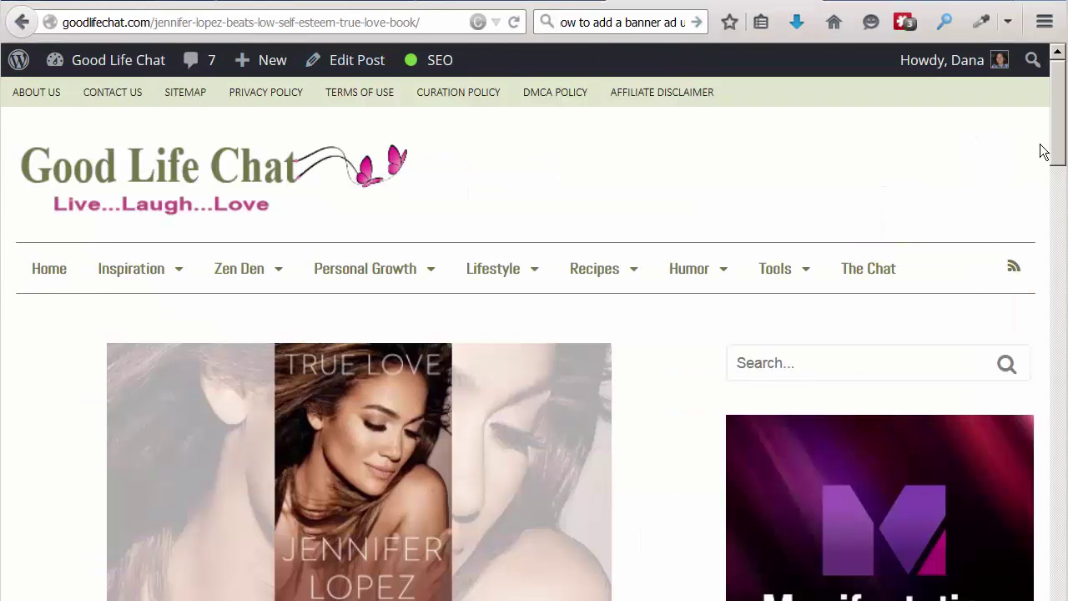
{"action": "mouse_move", "coordinate": [1057, 127]}
{"action": "left_mouse_down"}
{"action": "mouse_move", "coordinate": [1061, 153]}
{"action": "mouse_move", "coordinate": [1064, 138]}
{"action": "left_mouse_up"}
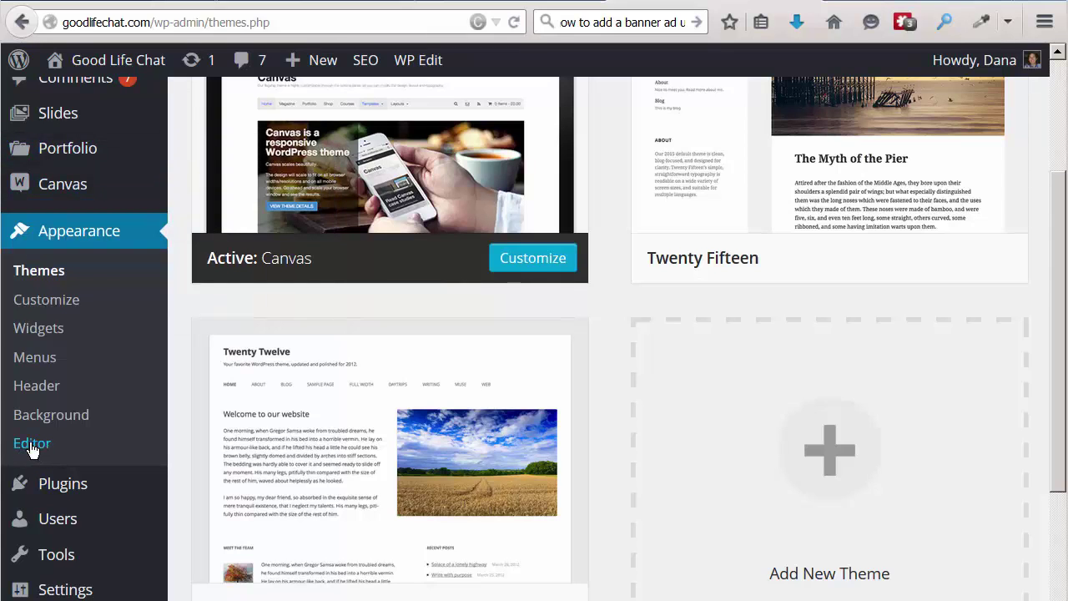
{"action": "left_click", "coordinate": [32, 447]}
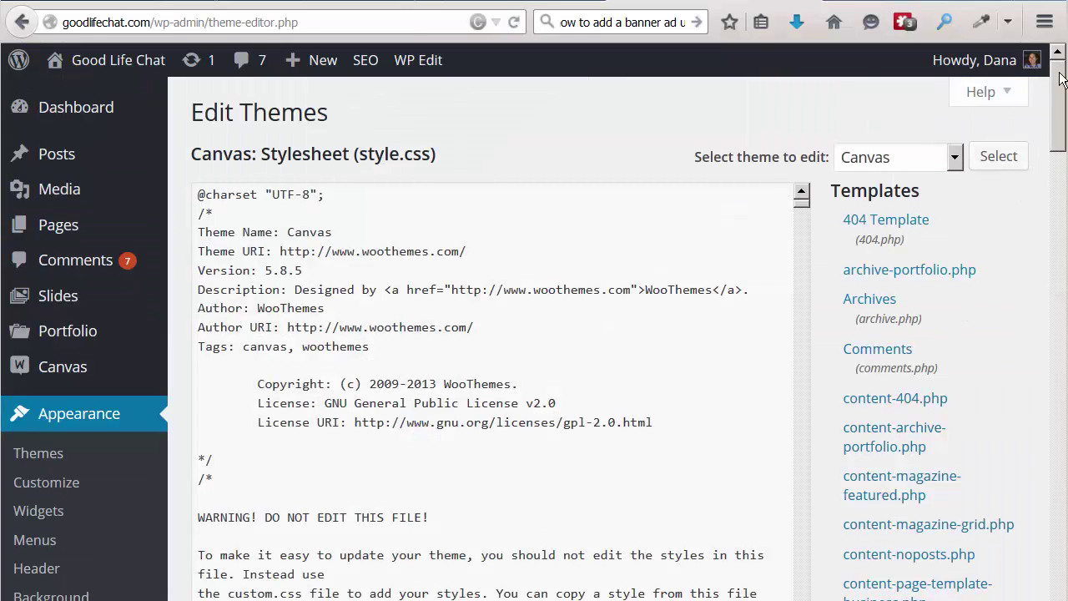
{"action": "left_click_drag", "start_coordinate": [1060, 77], "coordinate": [1048, 420]}
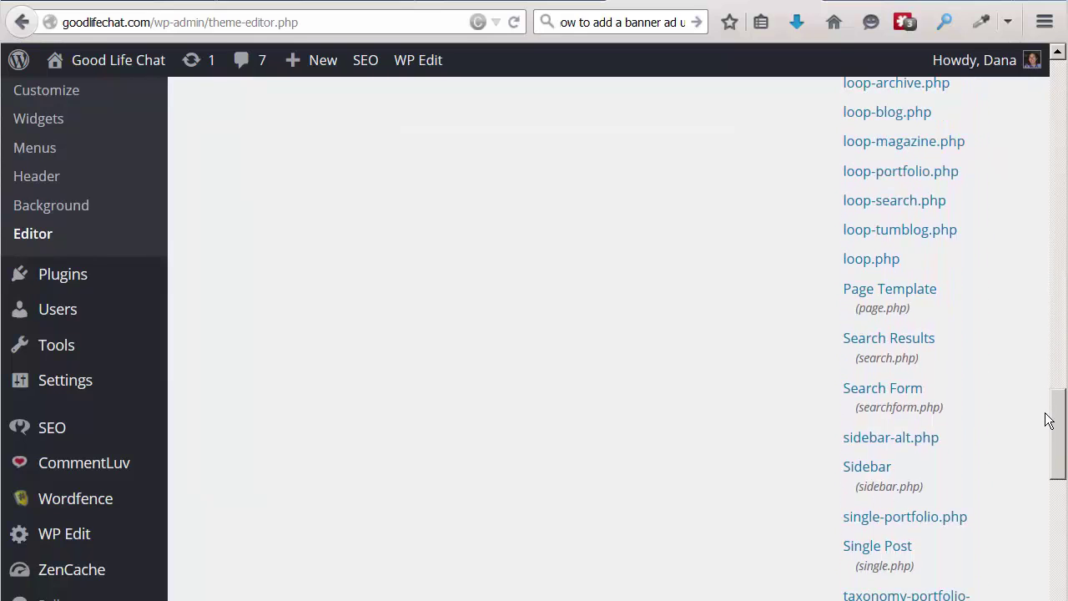
{"action": "left_click", "coordinate": [869, 549]}
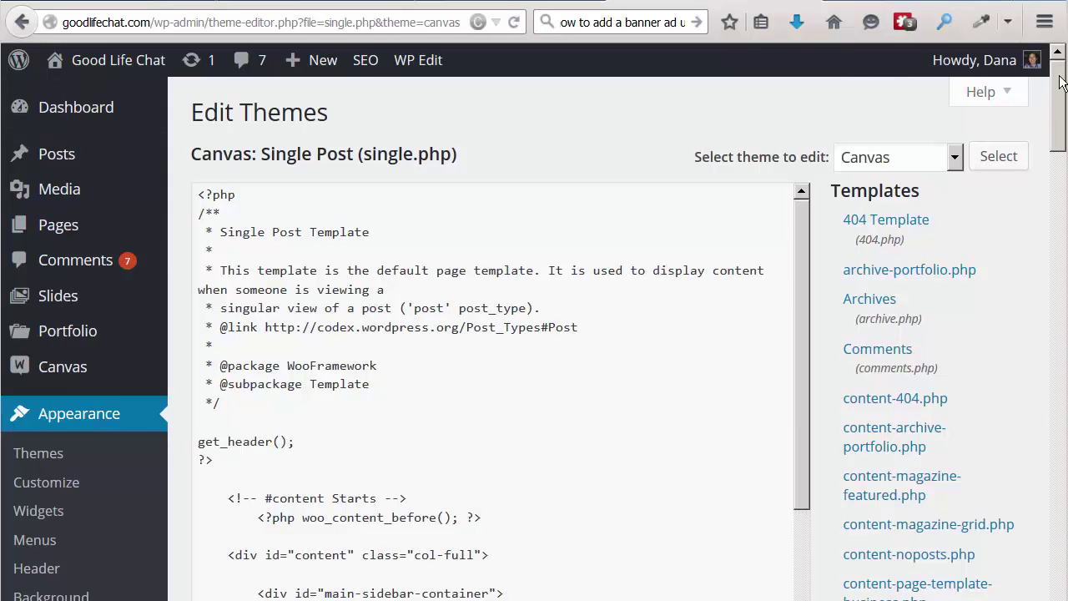
Add an empty line below the get_header(); ?> closing tag in Canvas single.php and copy the ads div banner code from the untitled Notepad file
{"action": "left_click_drag", "start_coordinate": [1060, 82], "coordinate": [1060, 105]}
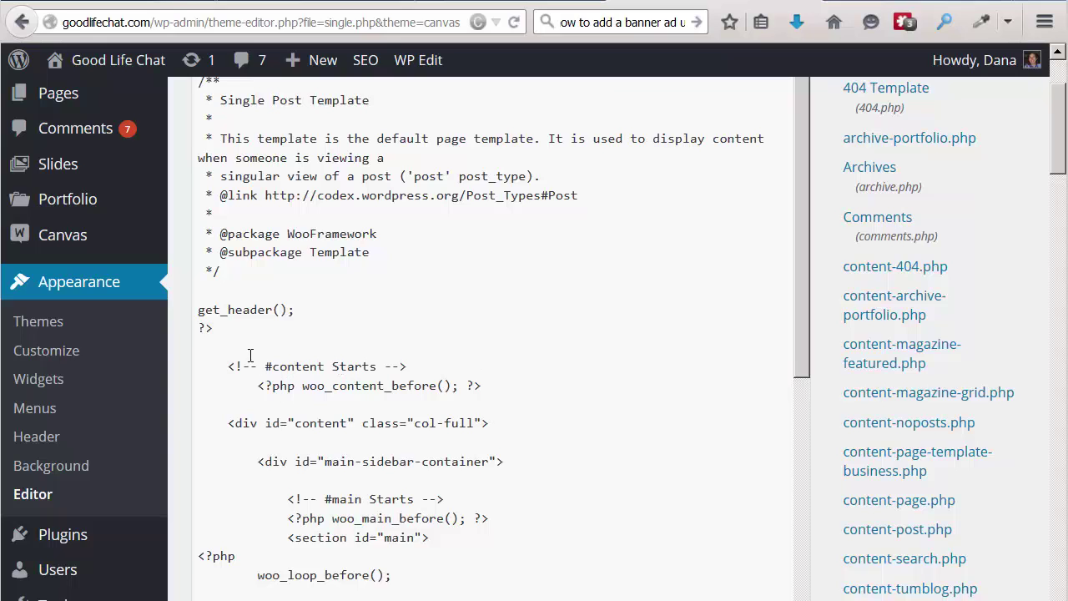
{"action": "left_click", "coordinate": [219, 331]}
{"action": "key", "text": "Return"}
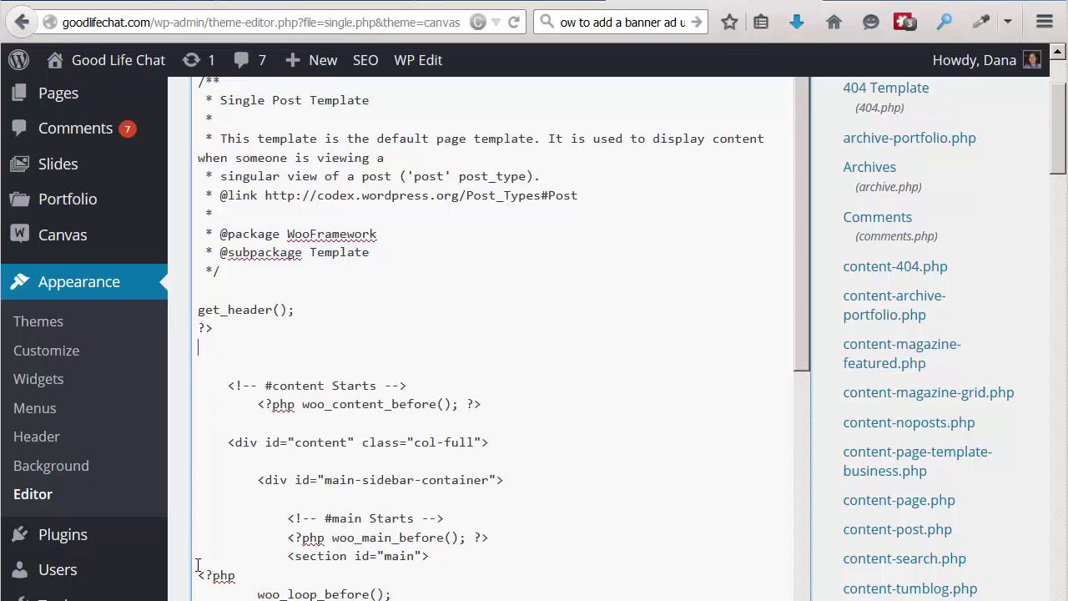
{"action": "key", "text": "alt+Tab"}
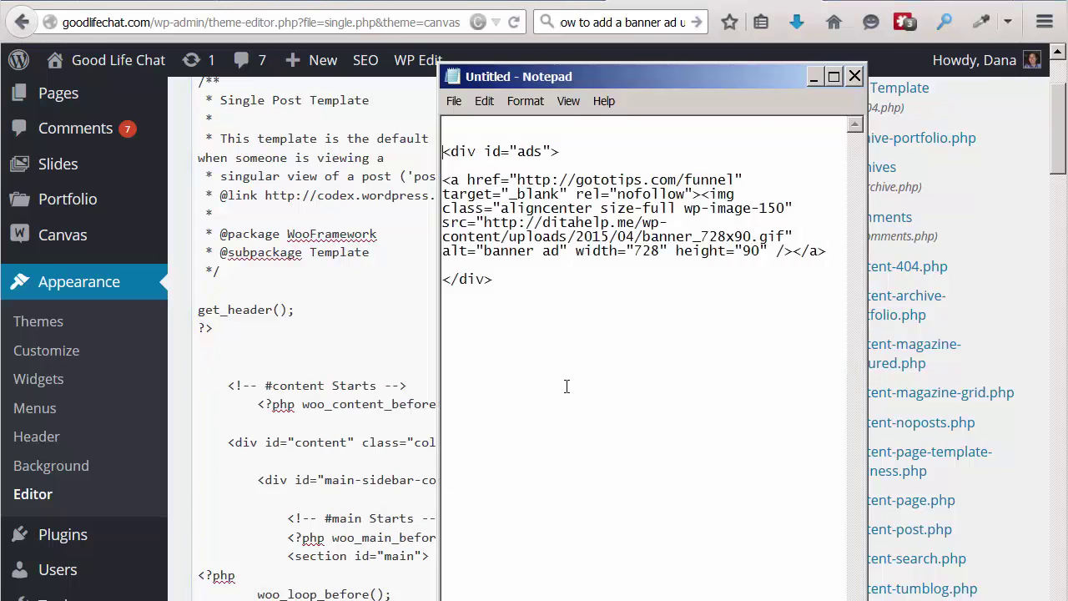
{"action": "left_click_drag", "start_coordinate": [444, 152], "coordinate": [490, 278]}
{"action": "right_click", "coordinate": [510, 231]}
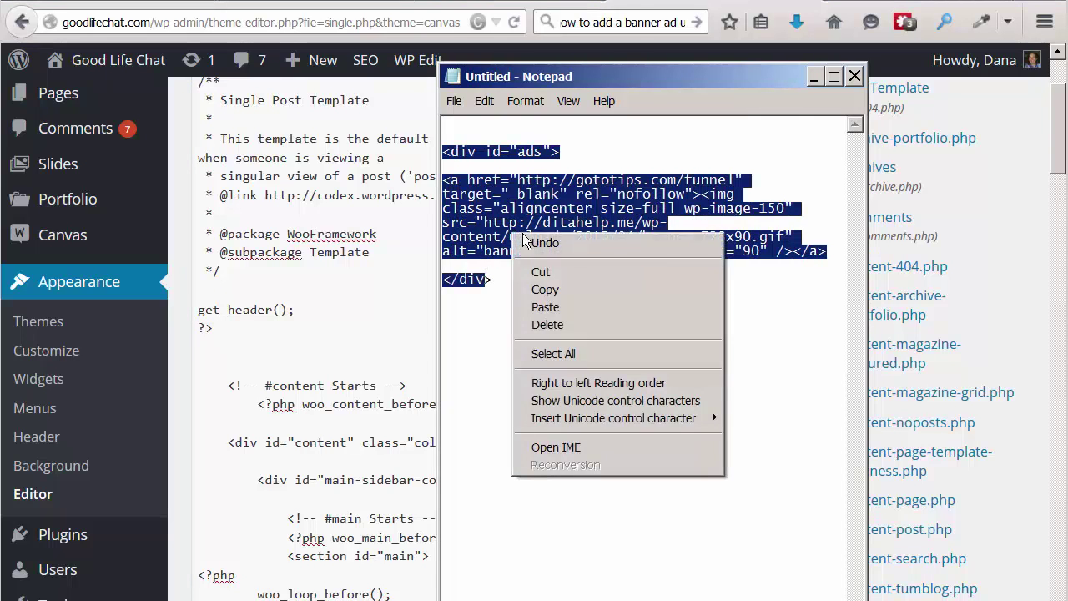
{"action": "left_click", "coordinate": [545, 289]}
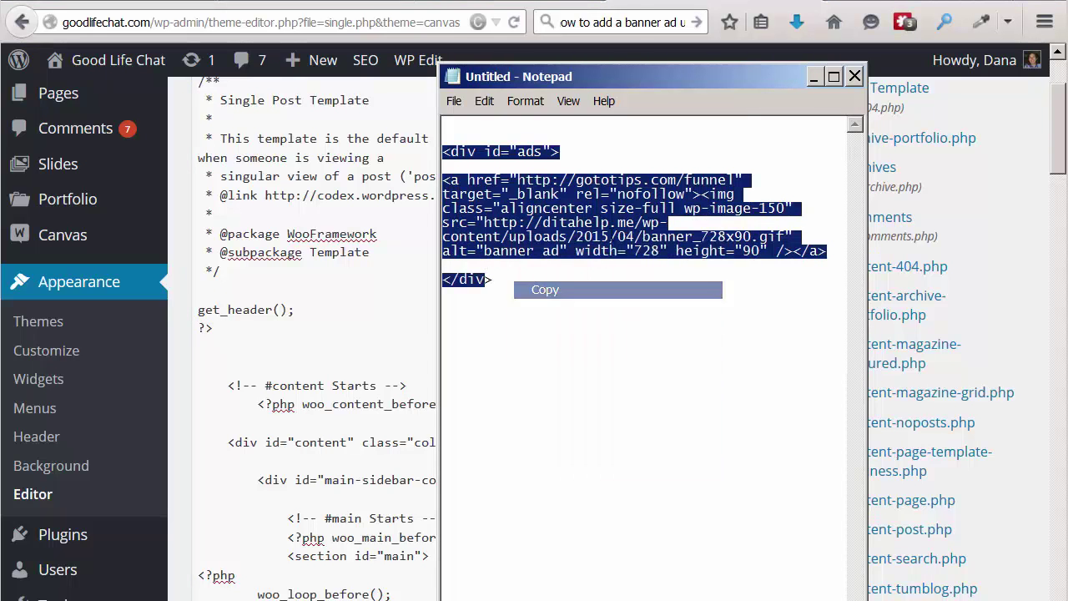
{"action": "left_click", "coordinate": [813, 77]}
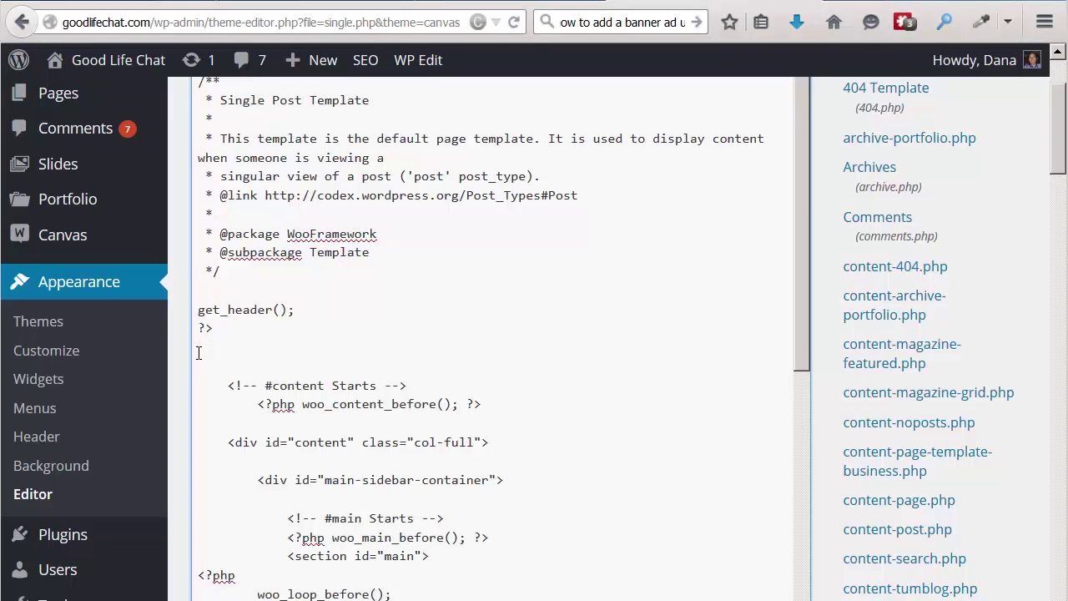
Paste the banner code below the get_header(); ?> closing tag in Canvas single.php and update the file
{"action": "right_click", "coordinate": [199, 352]}
{"action": "left_click", "coordinate": [232, 429]}
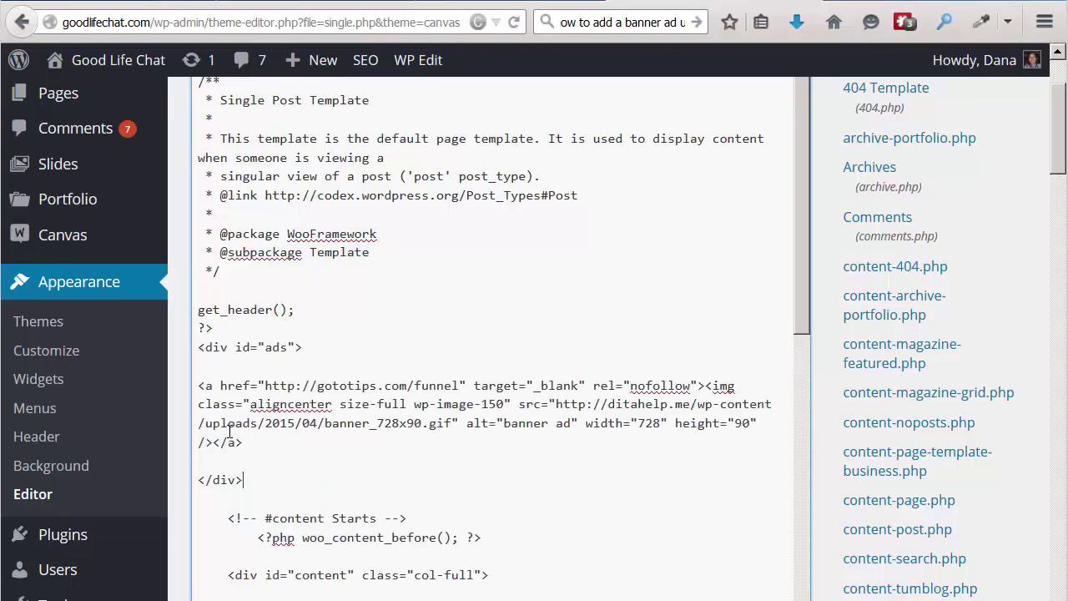
{"action": "left_click_drag", "start_coordinate": [1058, 150], "coordinate": [1060, 267]}
{"action": "scroll", "coordinate": [584, 242], "scroll_direction": "up", "scroll_amount": 3}
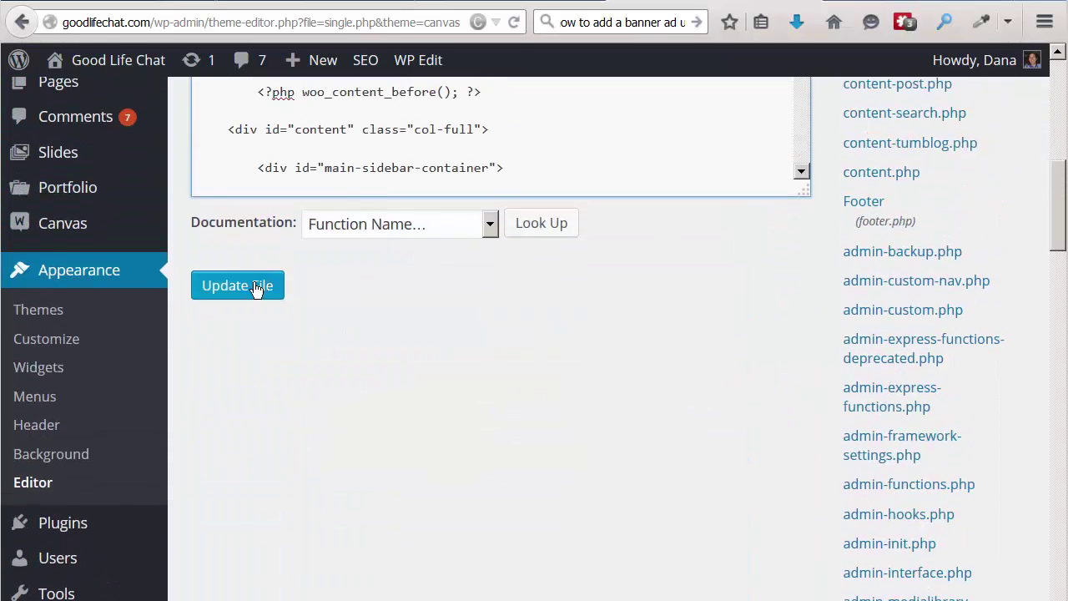
{"action": "left_click", "coordinate": [242, 286]}
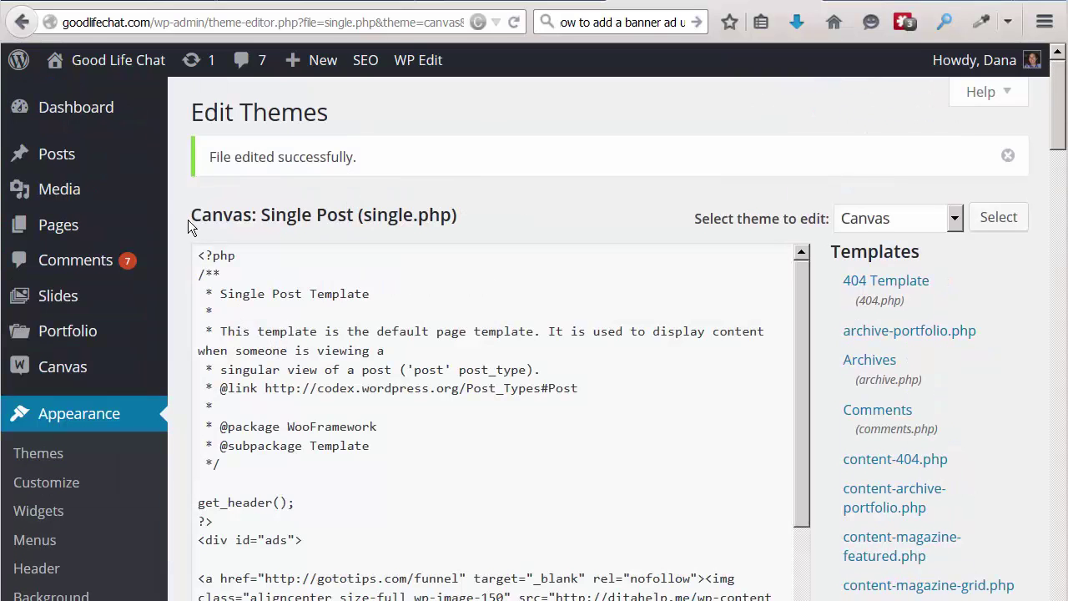
Open the Good Life Chat site in a new tab and check the Jennifer Lopez On Low Self Esteem post for the header banner
{"action": "mouse_move", "coordinate": [86, 79]}
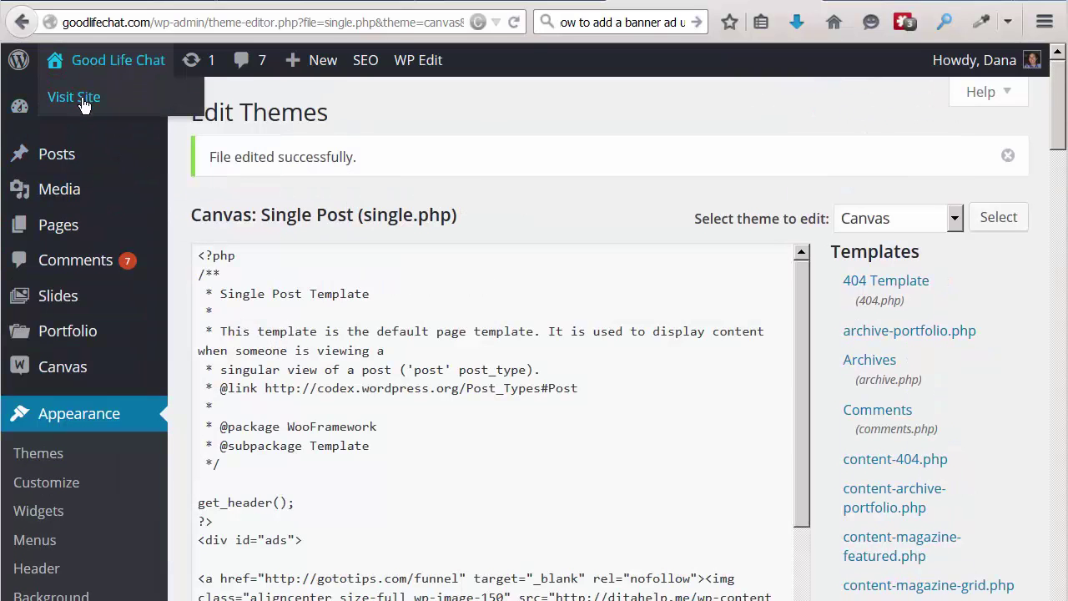
{"action": "right_click", "coordinate": [82, 99]}
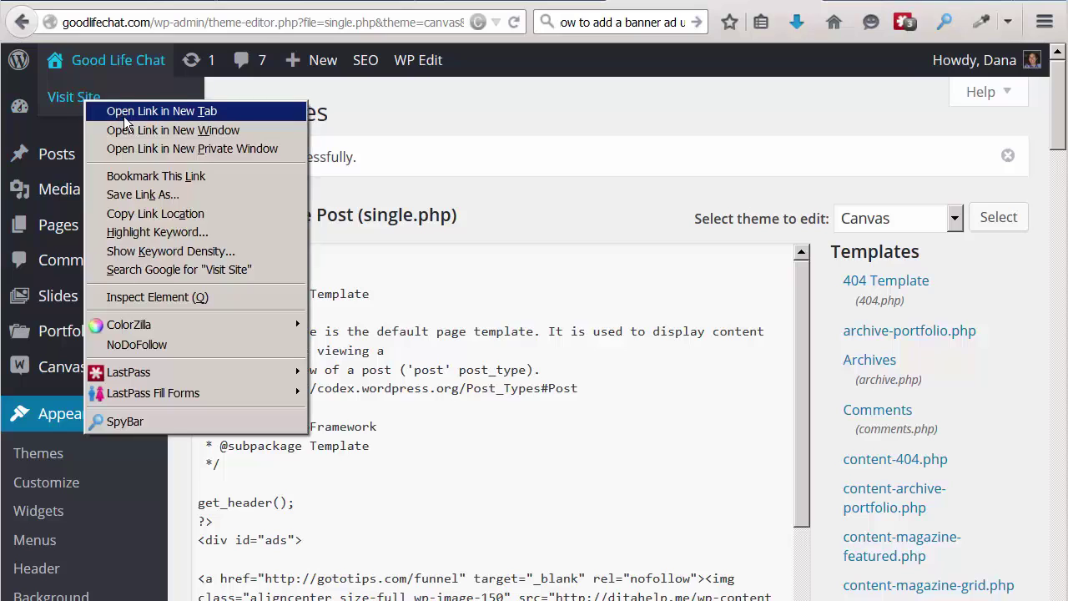
{"action": "left_click", "coordinate": [648, 200]}
{"action": "key", "text": "ctrl+Tab"}
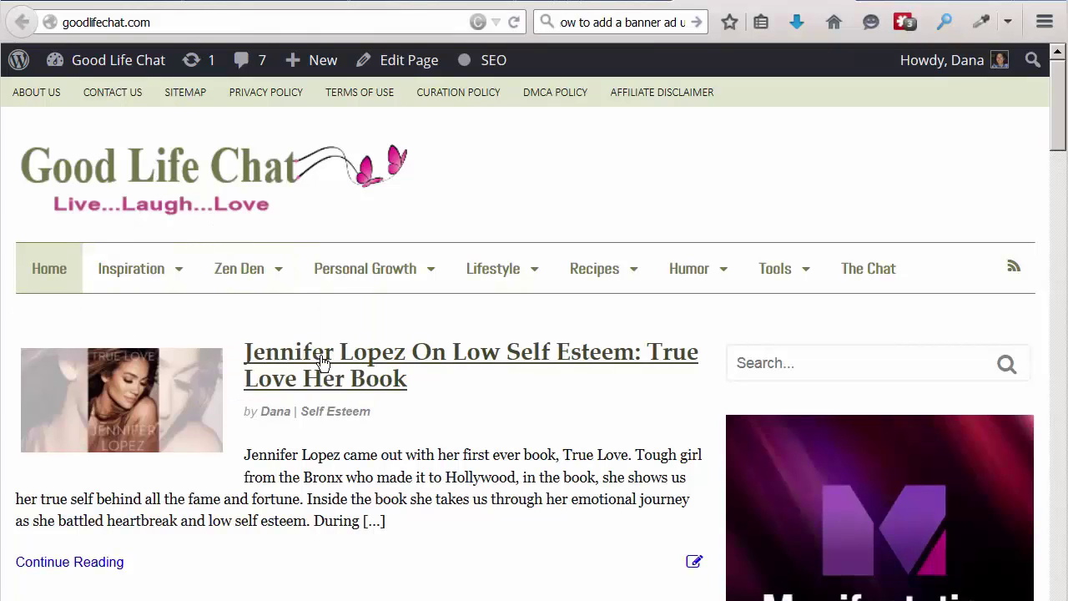
{"action": "left_click", "coordinate": [374, 367]}
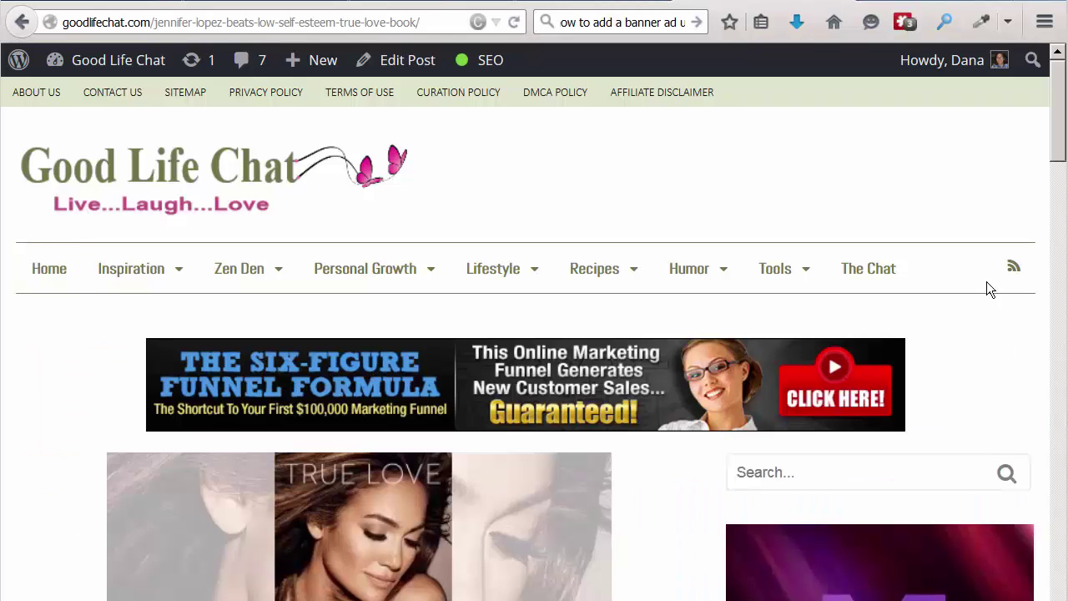
{"action": "left_click_drag", "start_coordinate": [1058, 115], "coordinate": [1059, 135]}
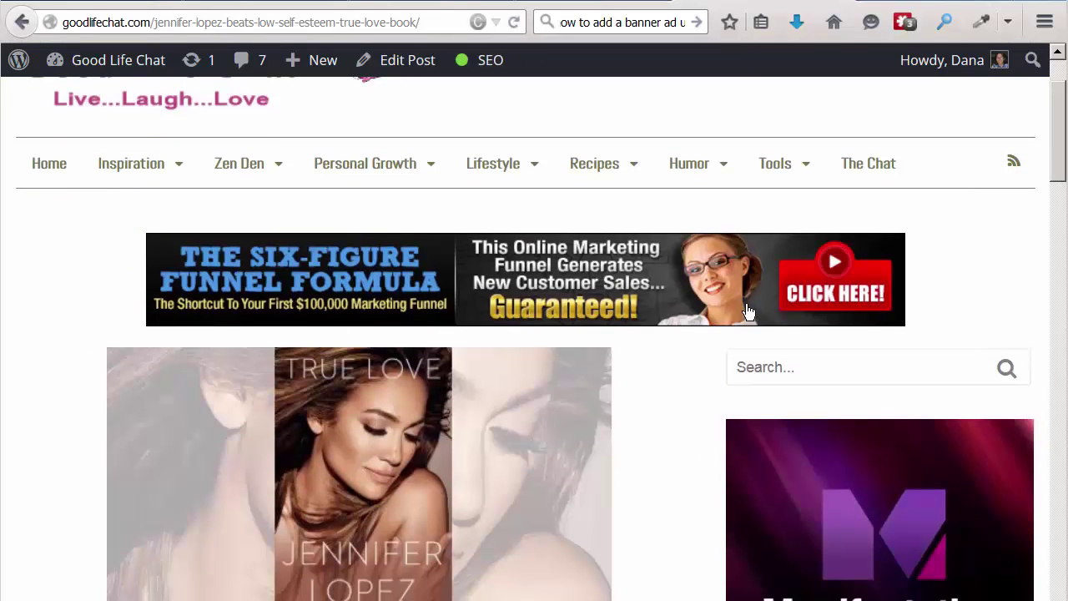
{"action": "scroll", "coordinate": [1062, 162], "scroll_direction": "up", "scroll_amount": 2}
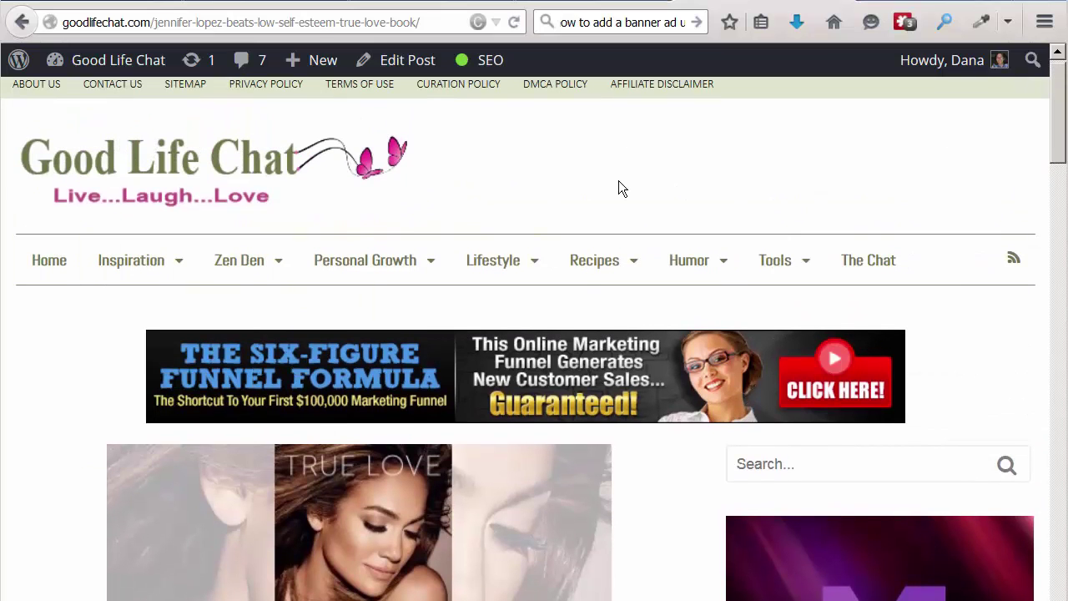